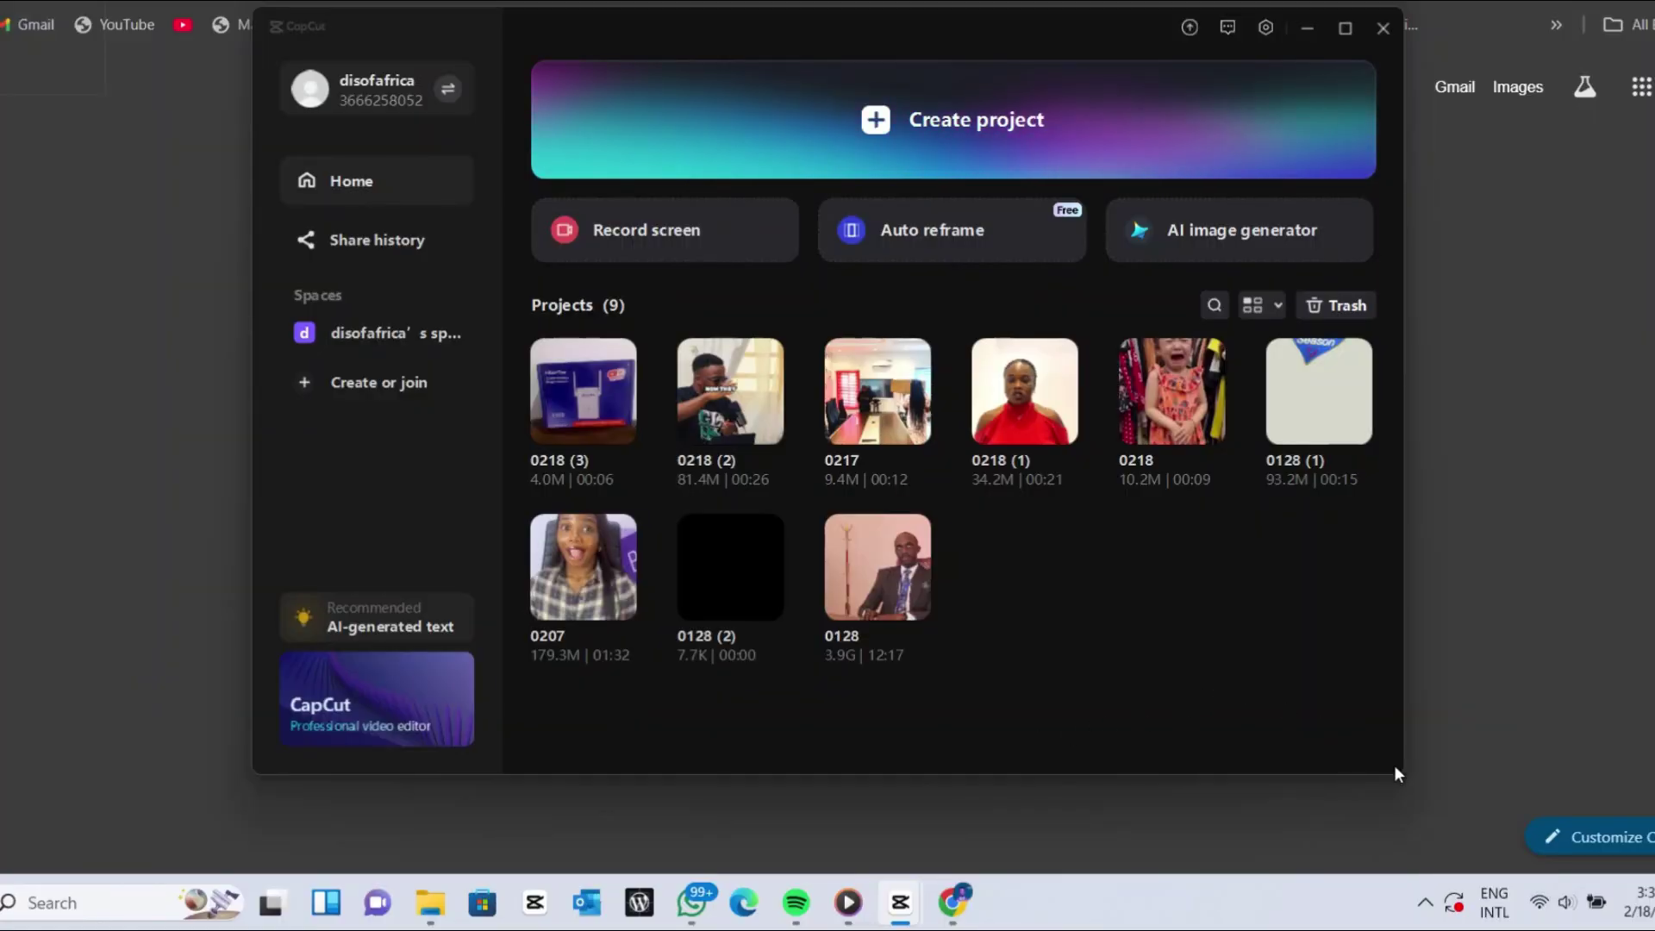
- Join the open FiberOne-T45Q_C18 network from the Windows Wi-Fi list
{"action": "left_click", "coordinate": [1537, 912]}
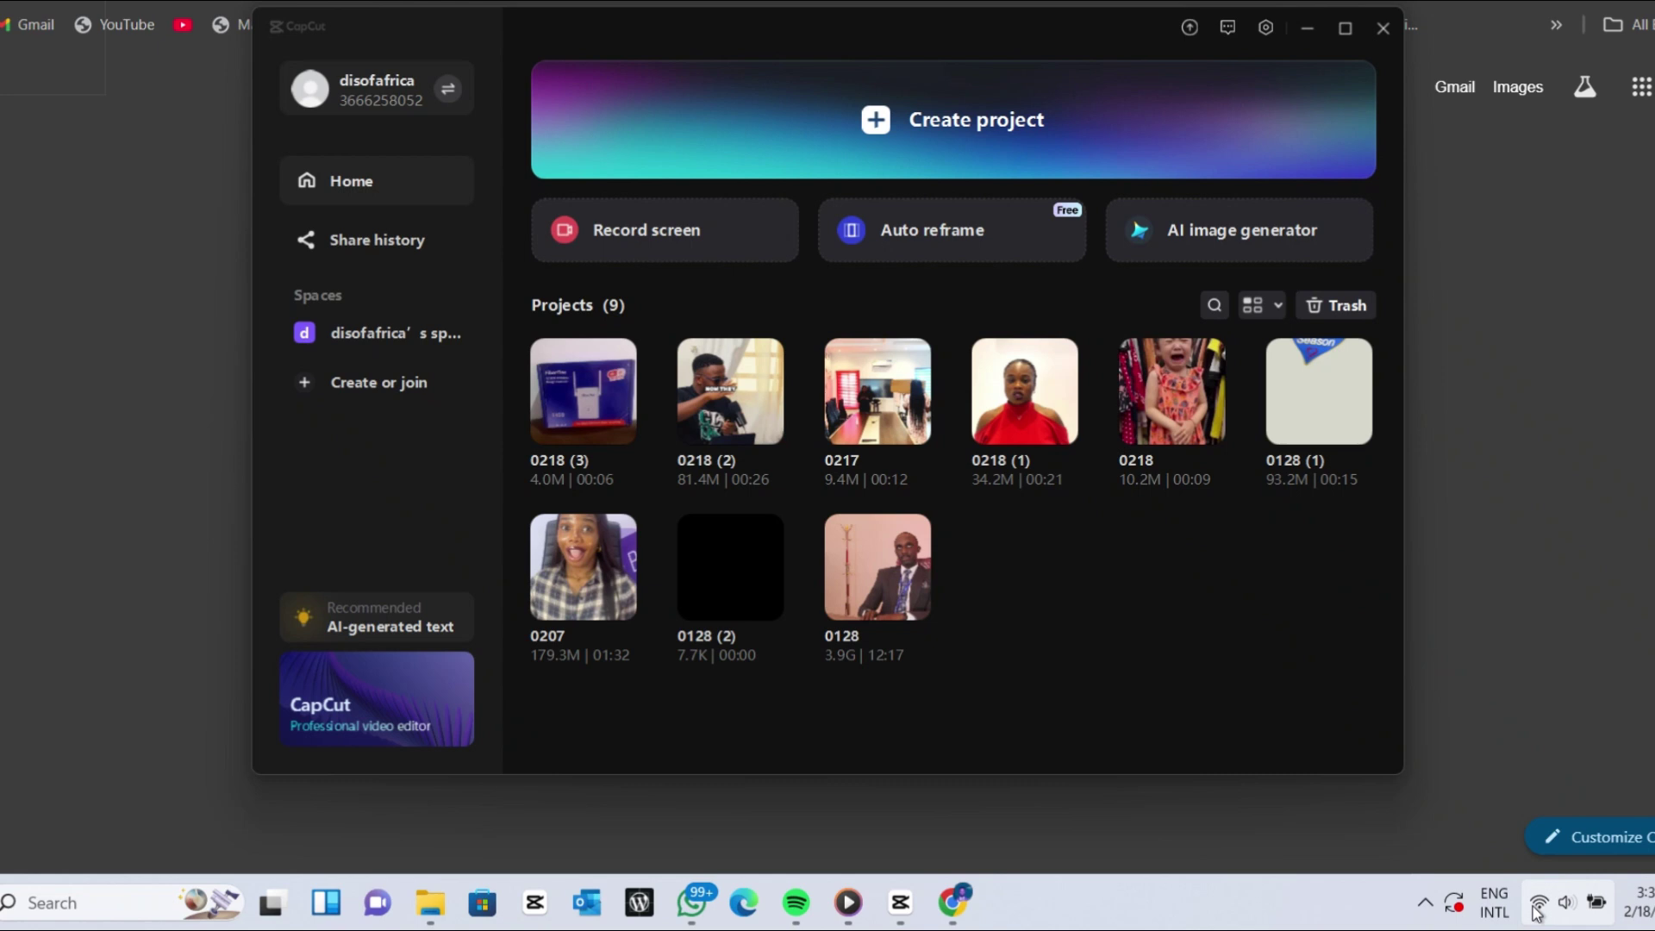
{"action": "left_click", "coordinate": [1408, 449]}
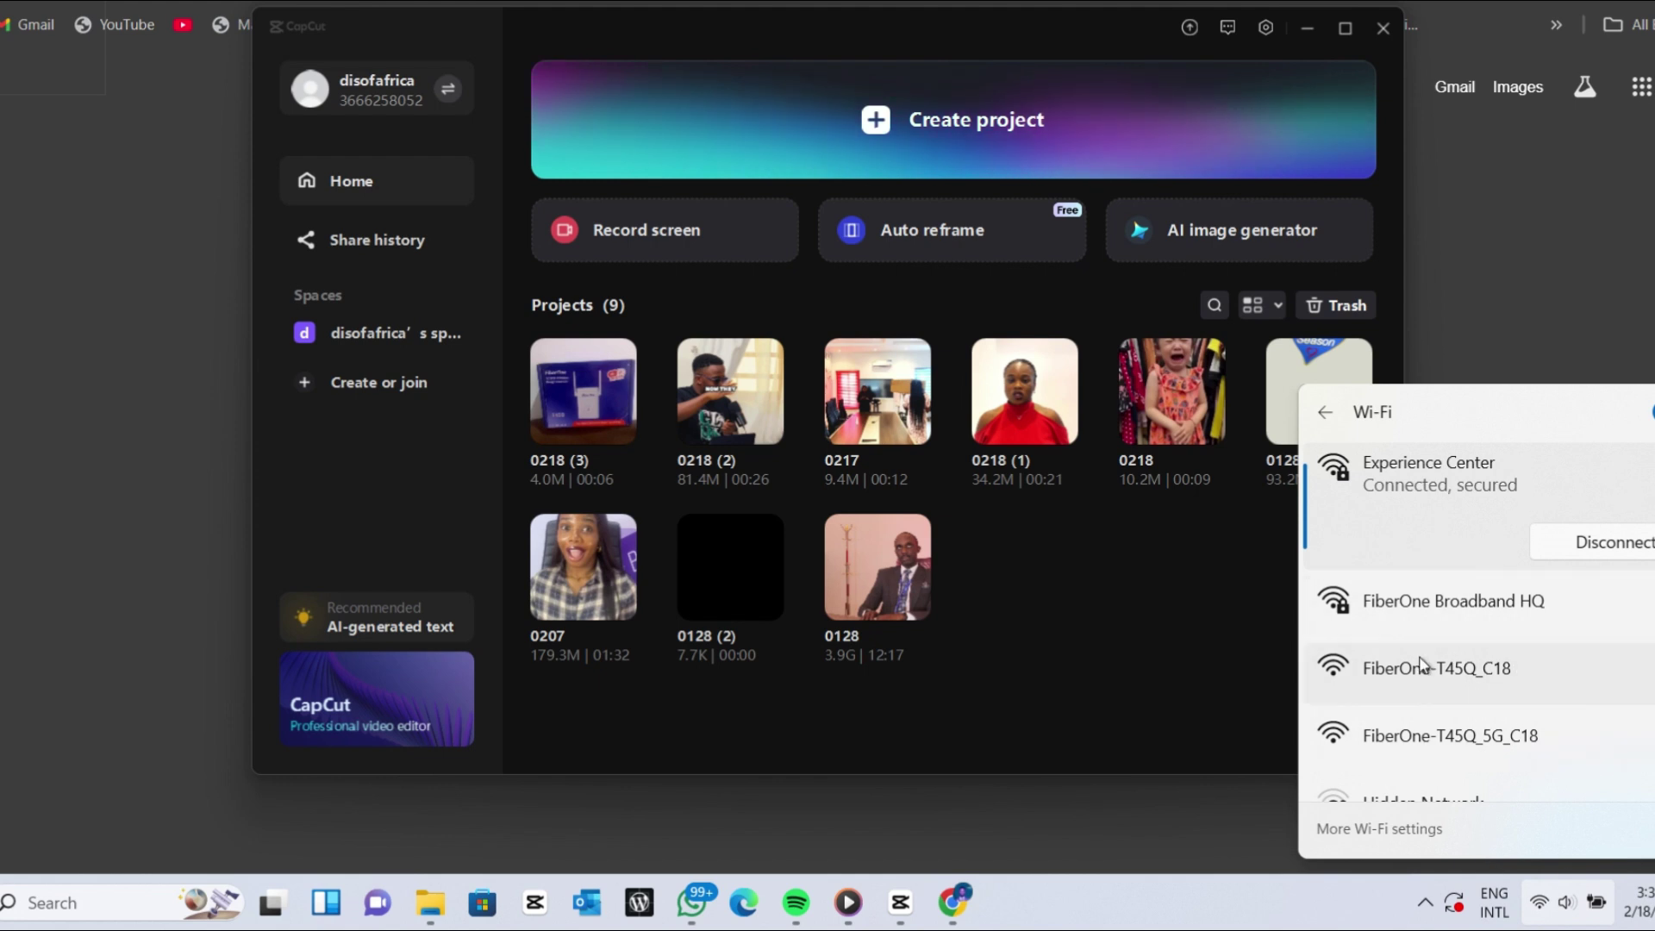
{"action": "left_click", "coordinate": [1472, 687]}
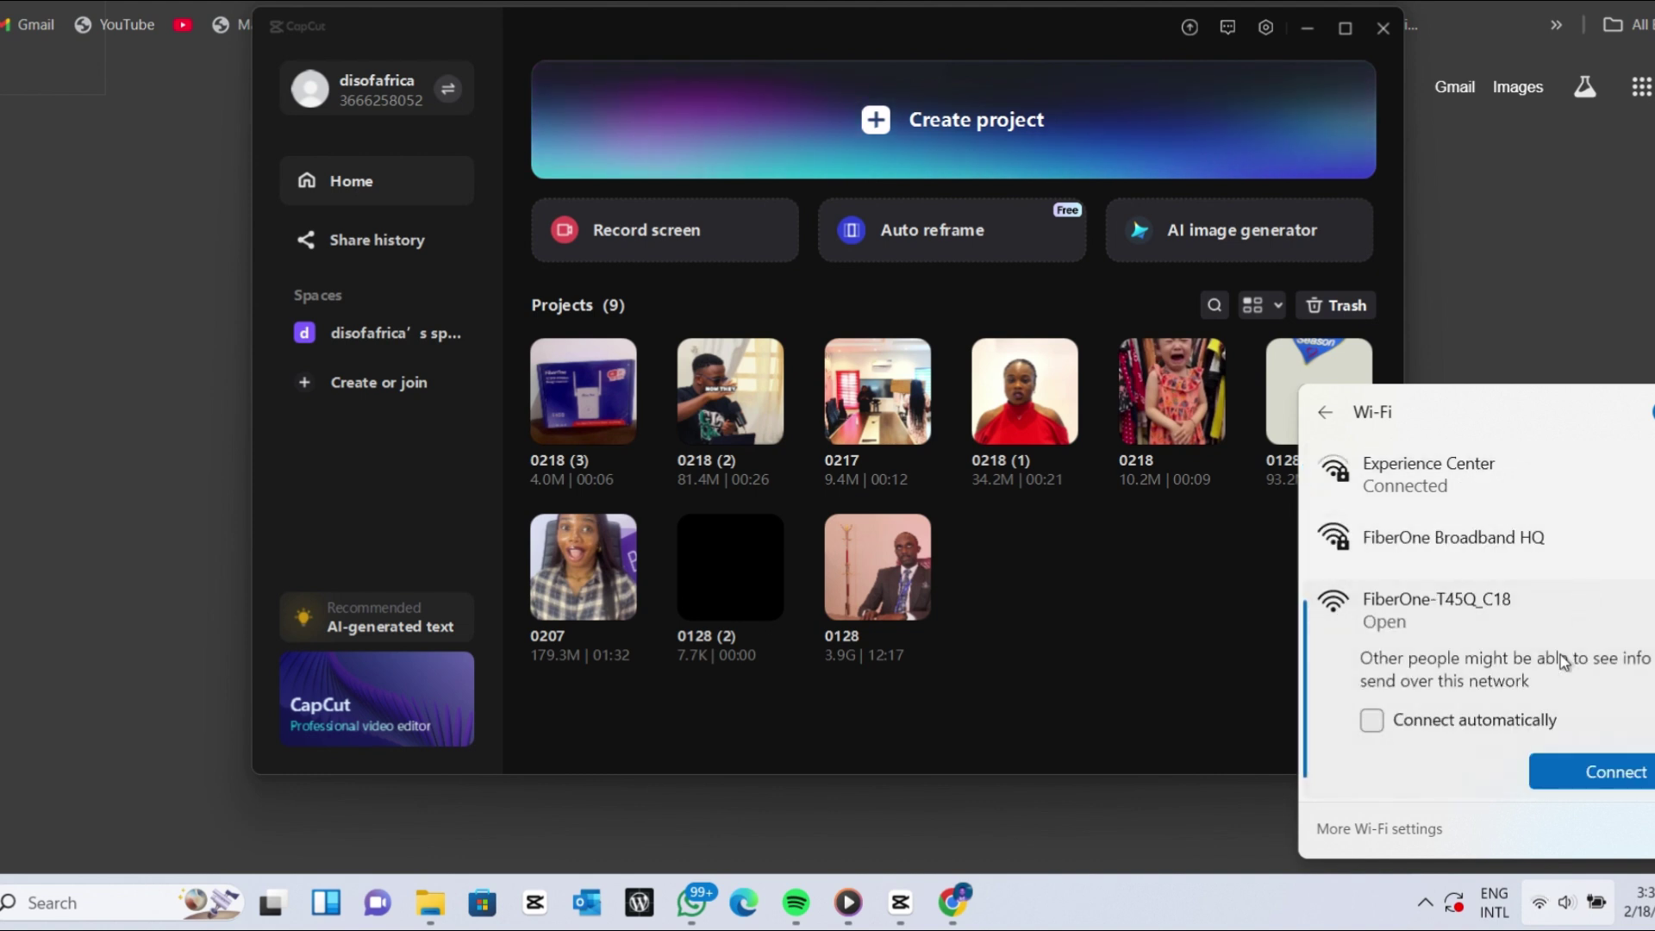
{"action": "left_click", "coordinate": [1639, 772]}
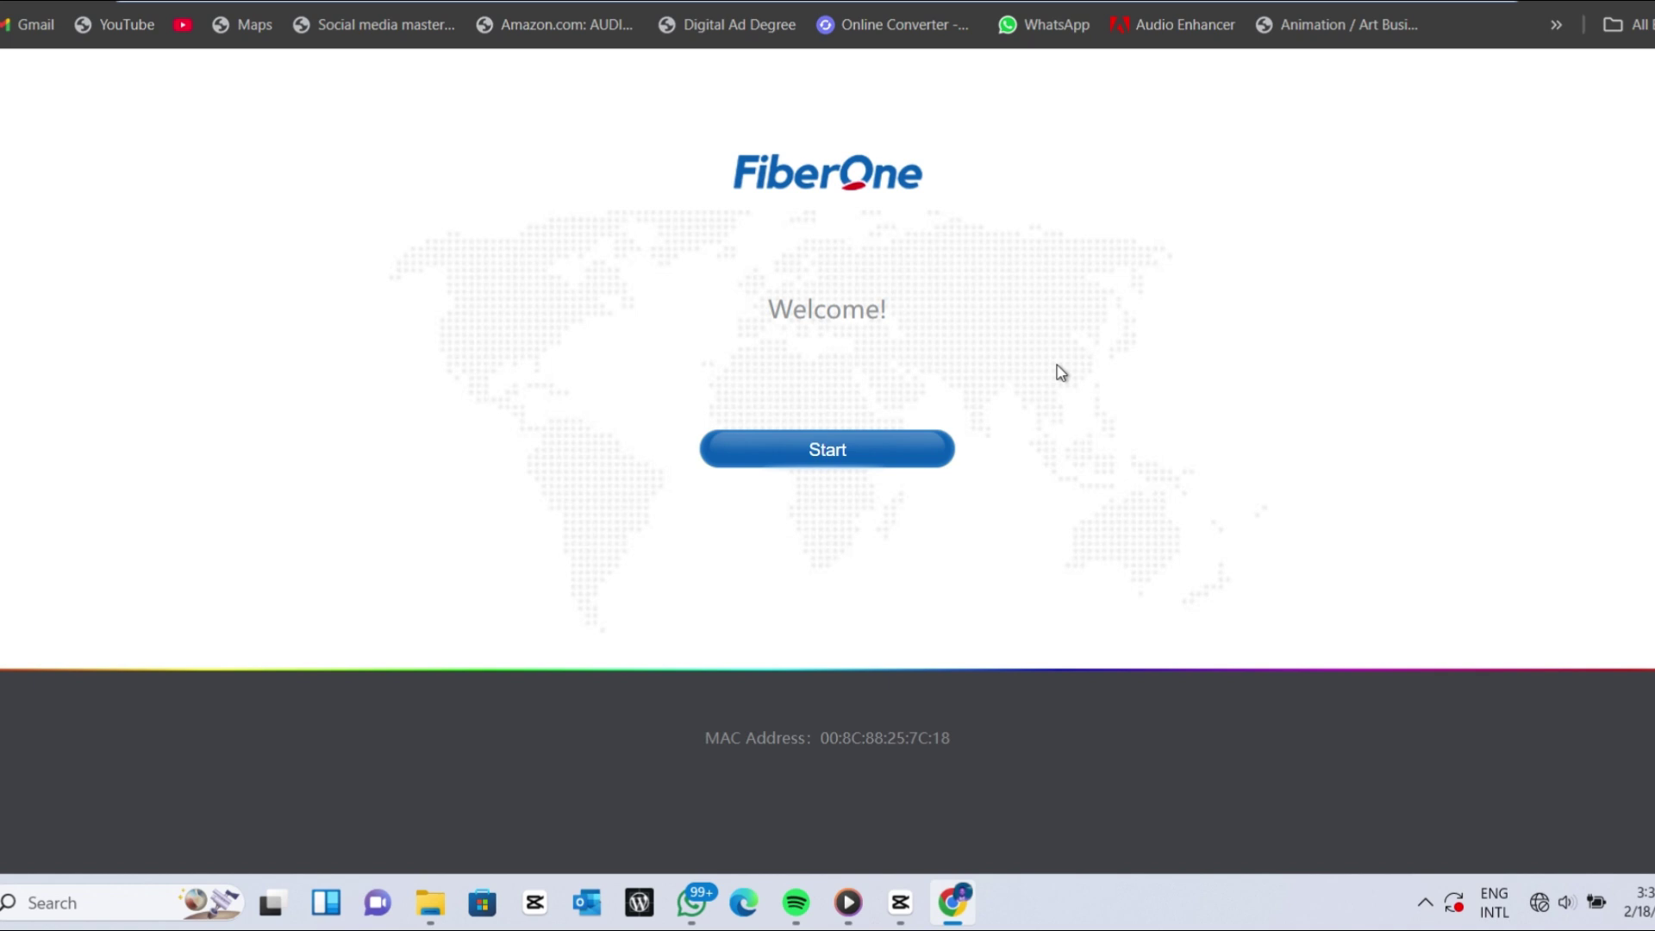
- Start the extender wizard and enter a new login password in both the Password and Repeat fields
{"action": "left_click", "coordinate": [875, 450]}
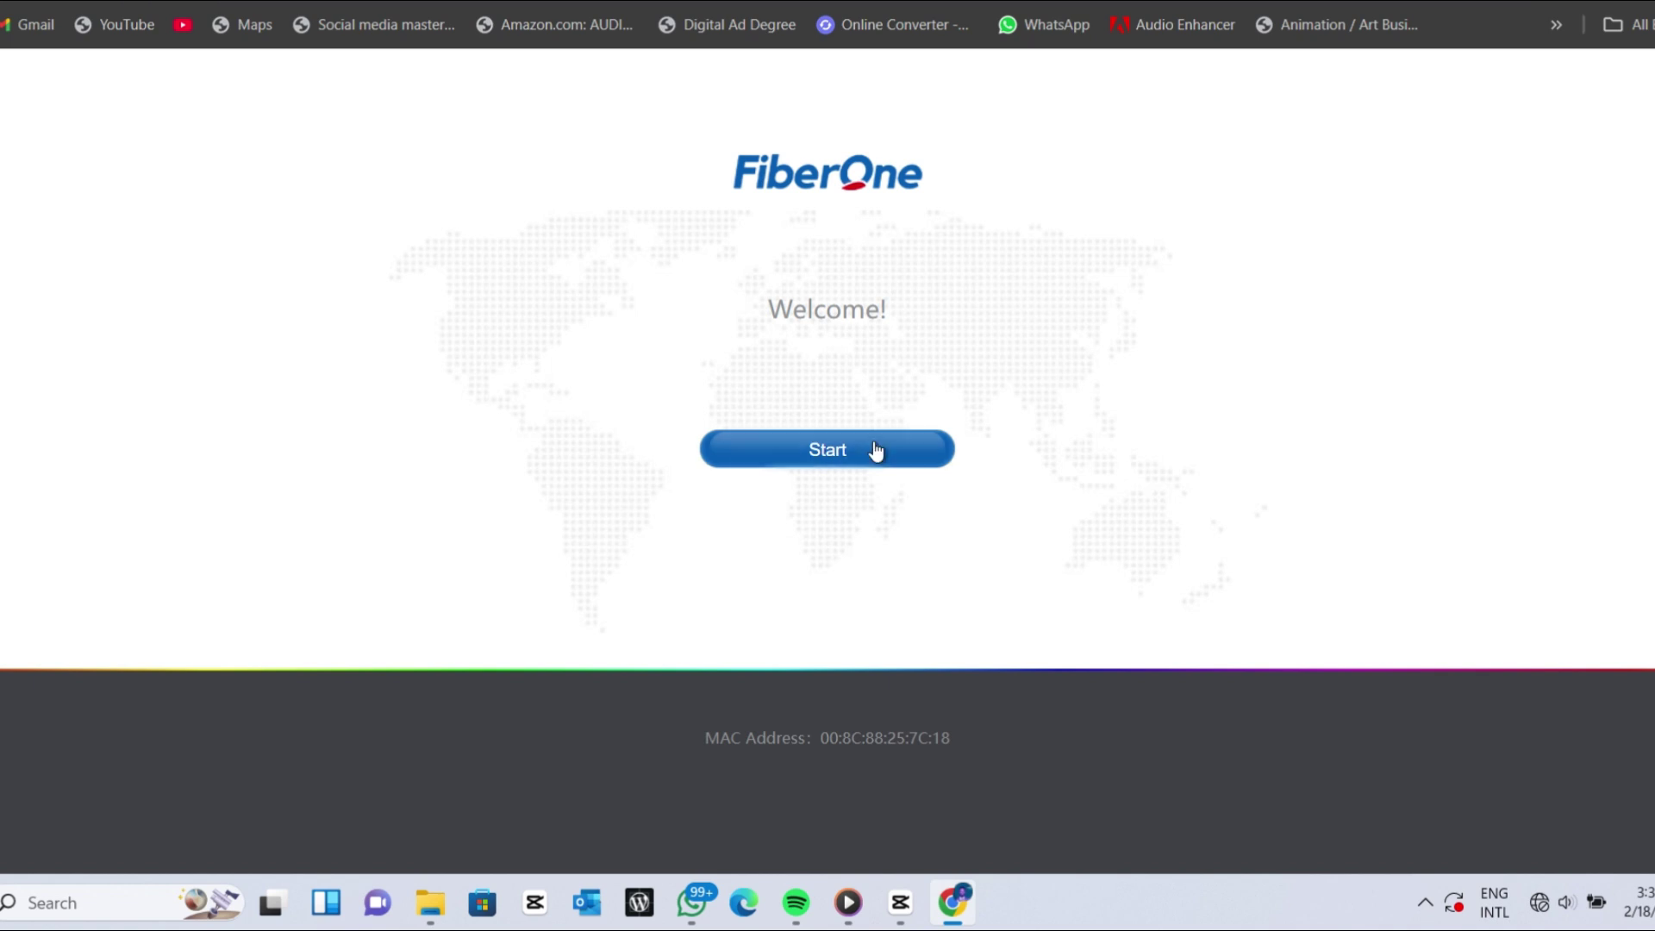
{"action": "left_click", "coordinate": [1063, 346]}
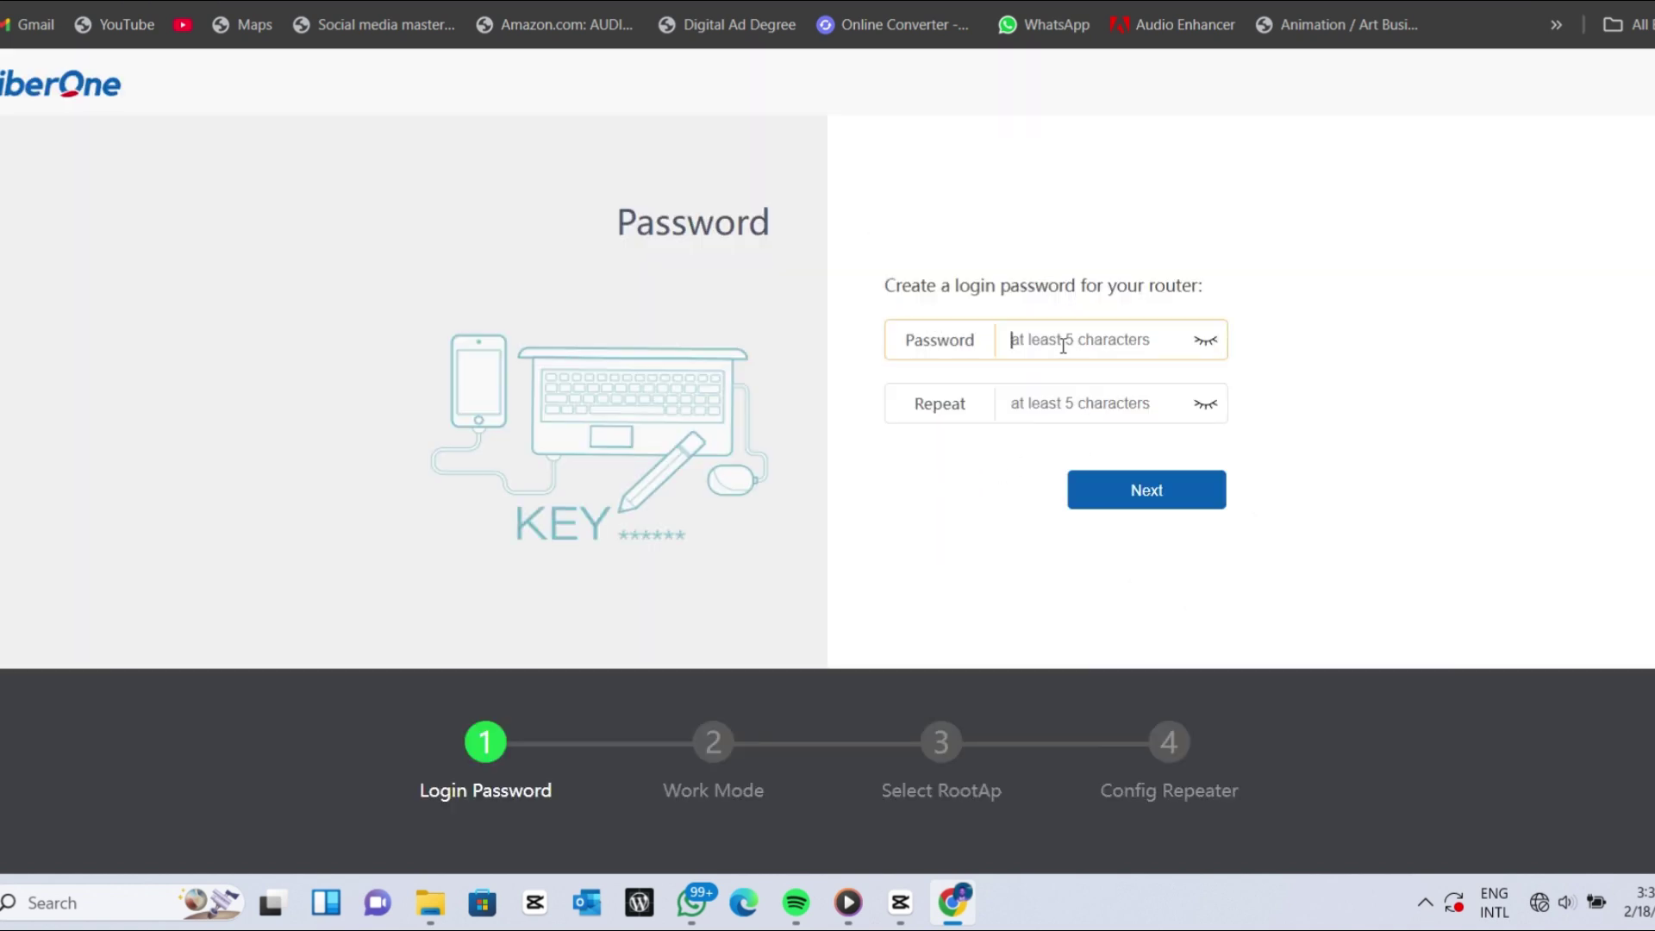
{"action": "type", "text": "aaaaaaa"}
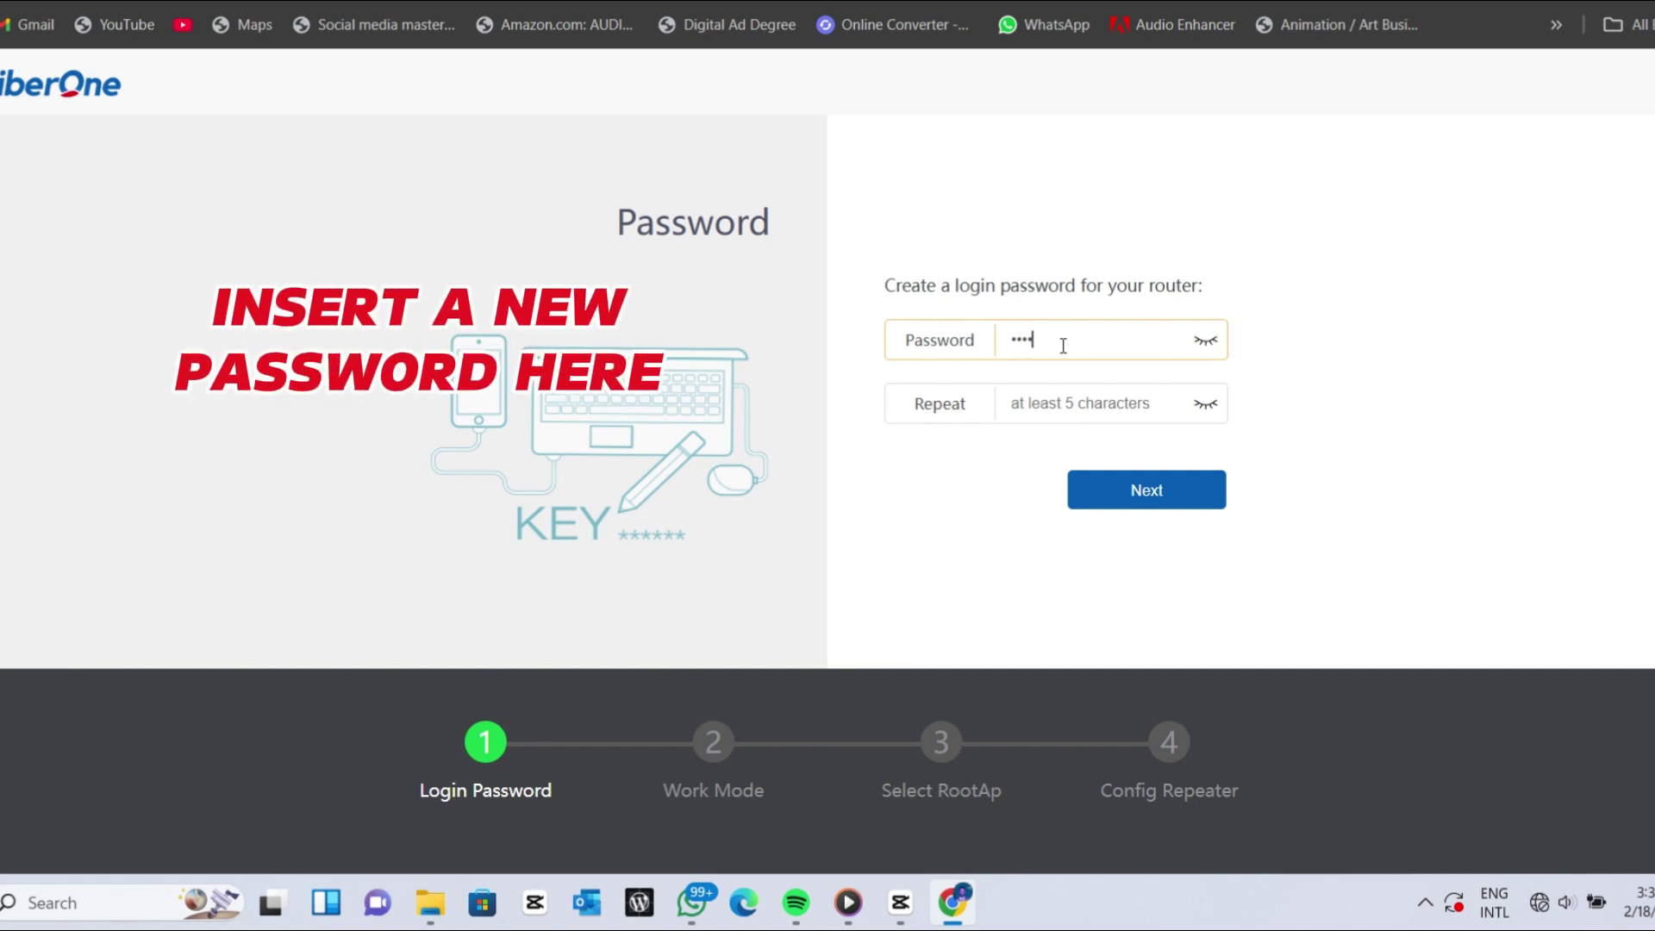
{"action": "type", "text": "a"}
{"action": "left_click", "coordinate": [1073, 402]}
{"action": "type", "text": "aaaaaa"}
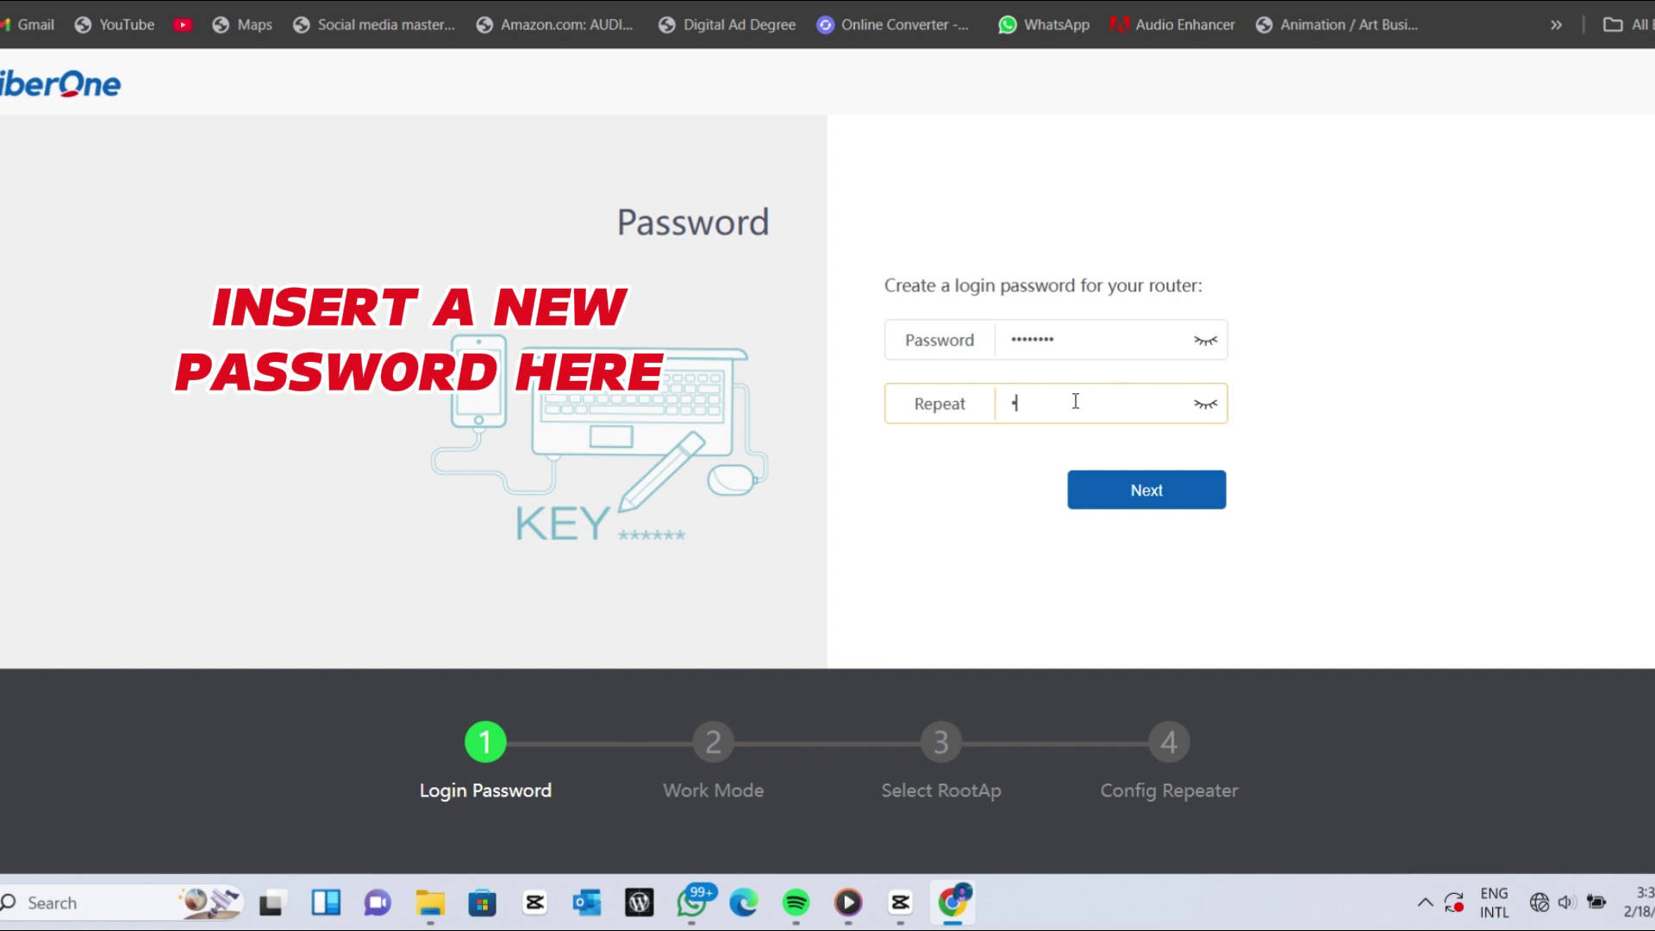
{"action": "type", "text": "aa"}
- Keep Repeater work mode and choose FiberOne Broadband HQ as root network on both 2.4G and 5G
{"action": "left_click", "coordinate": [1138, 491]}
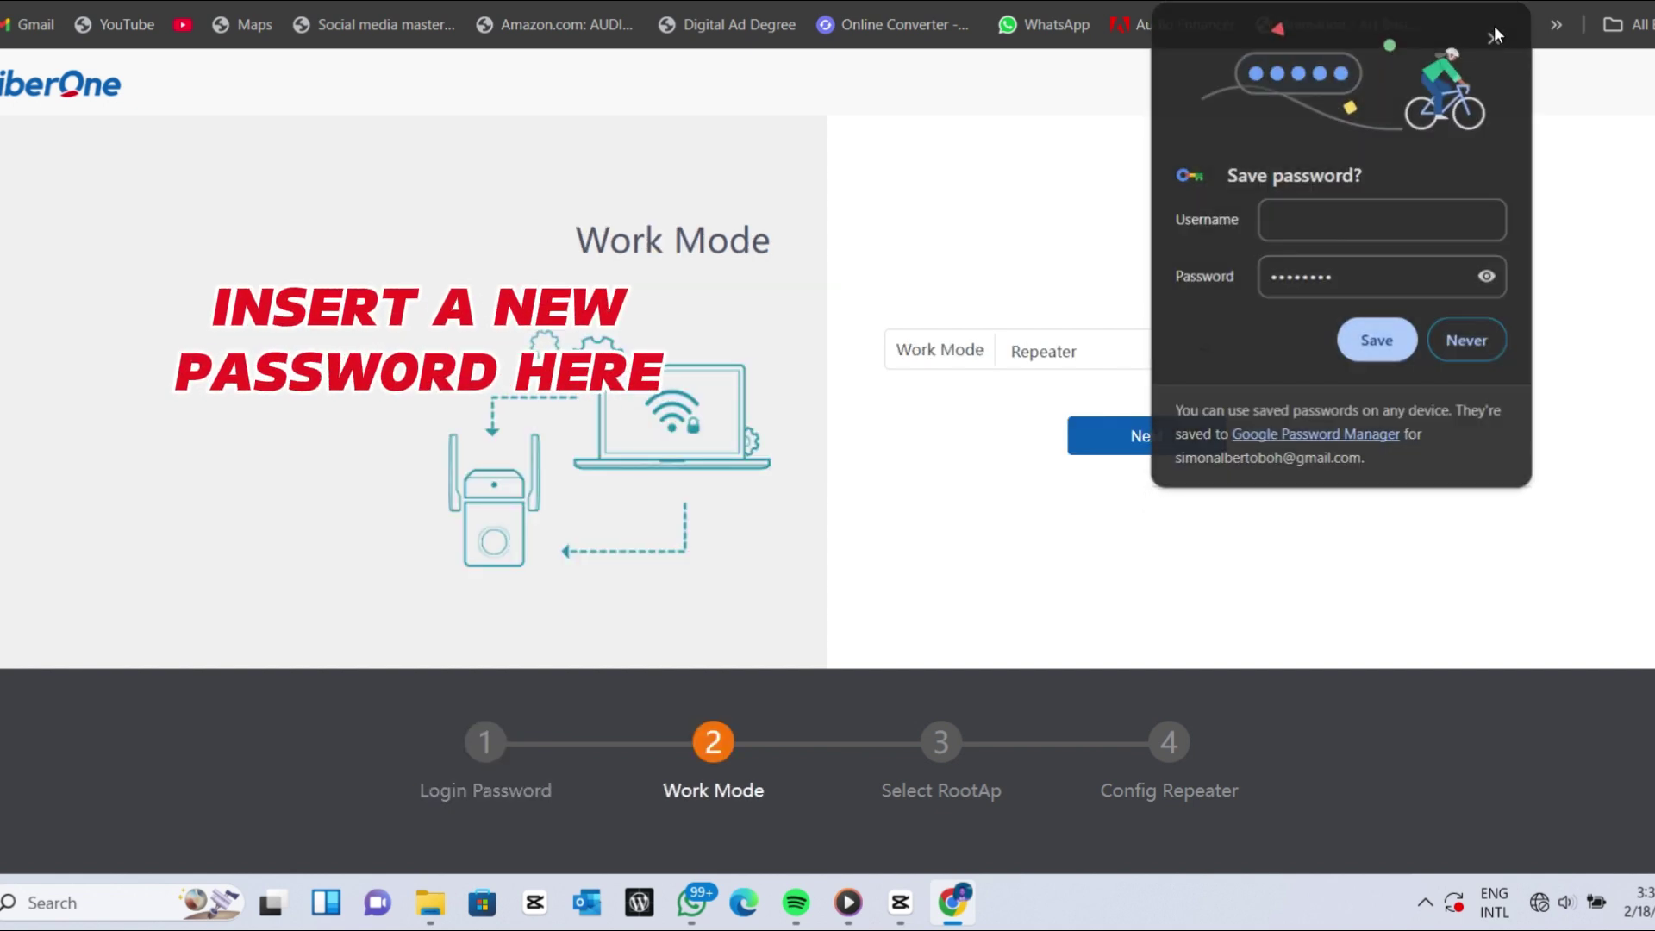
{"action": "left_click", "coordinate": [1495, 39]}
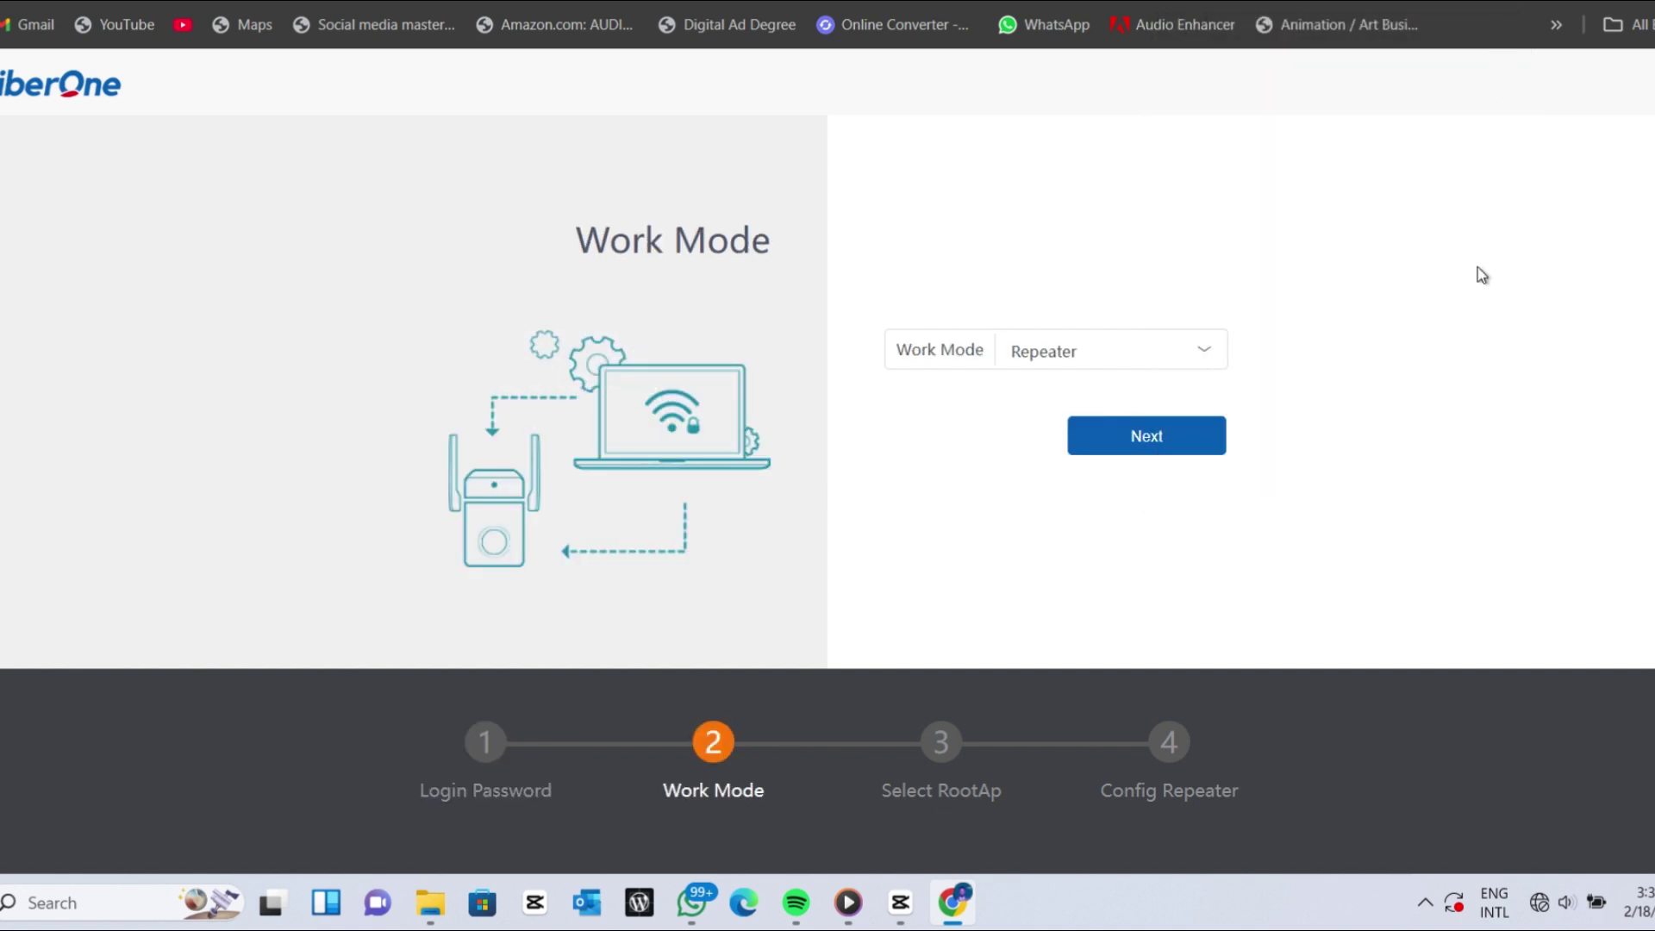
{"action": "left_click", "coordinate": [1139, 438]}
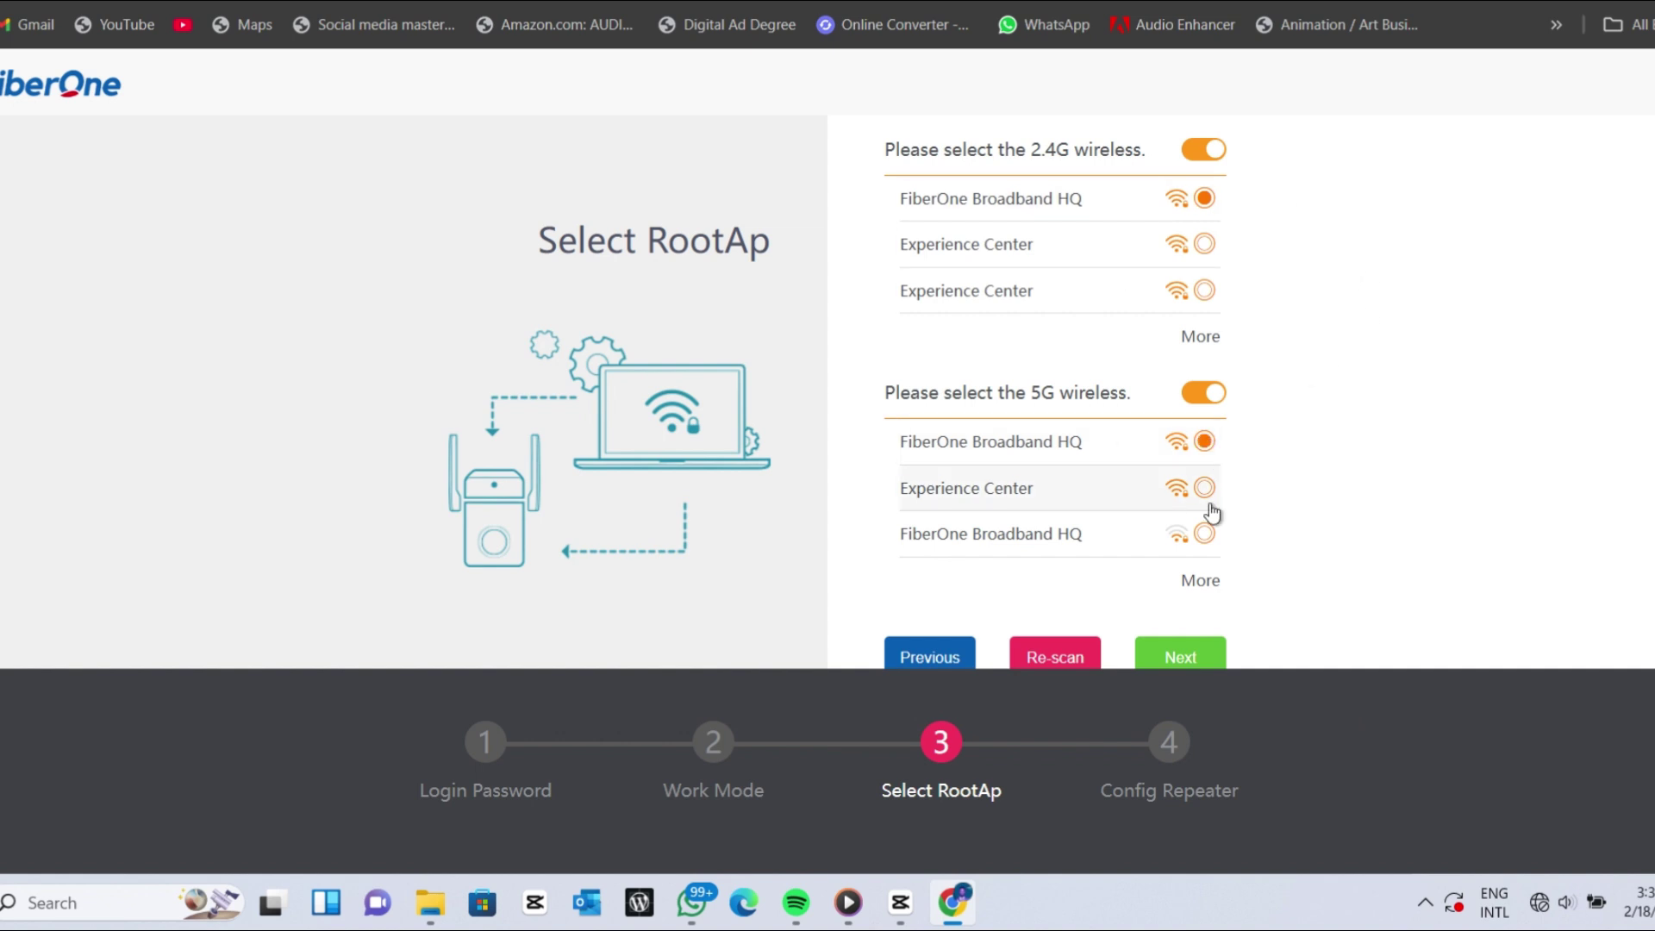
{"action": "scroll", "coordinate": [1244, 587], "scroll_direction": "down", "scroll_amount": 1}
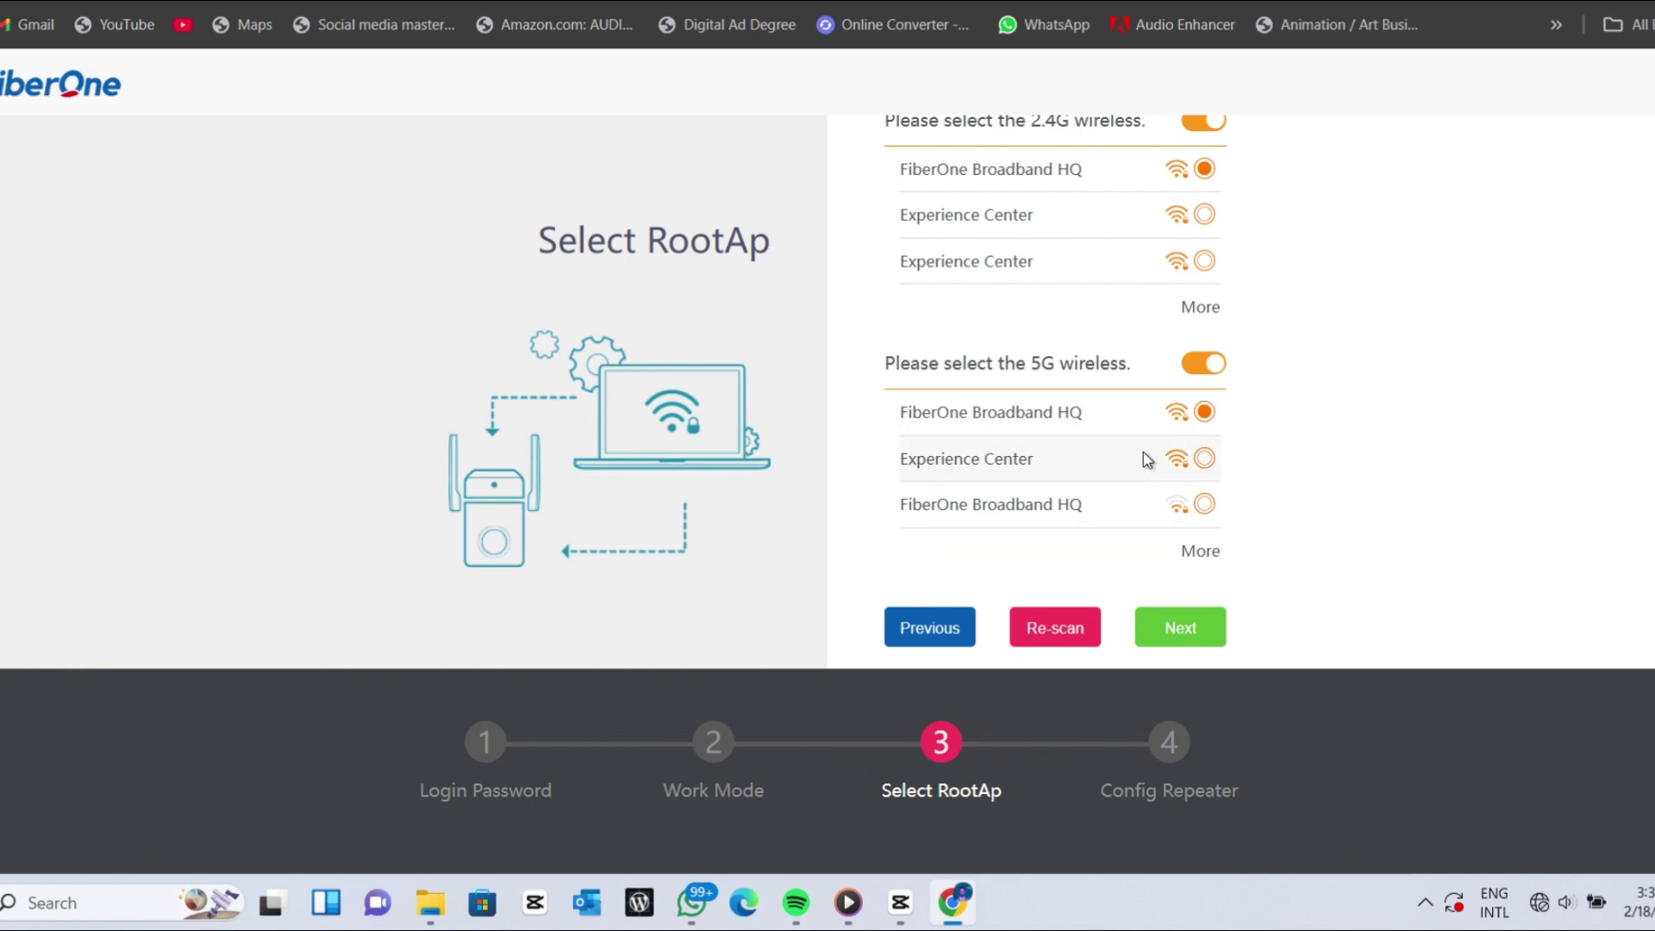
{"action": "left_click", "coordinate": [1197, 364]}
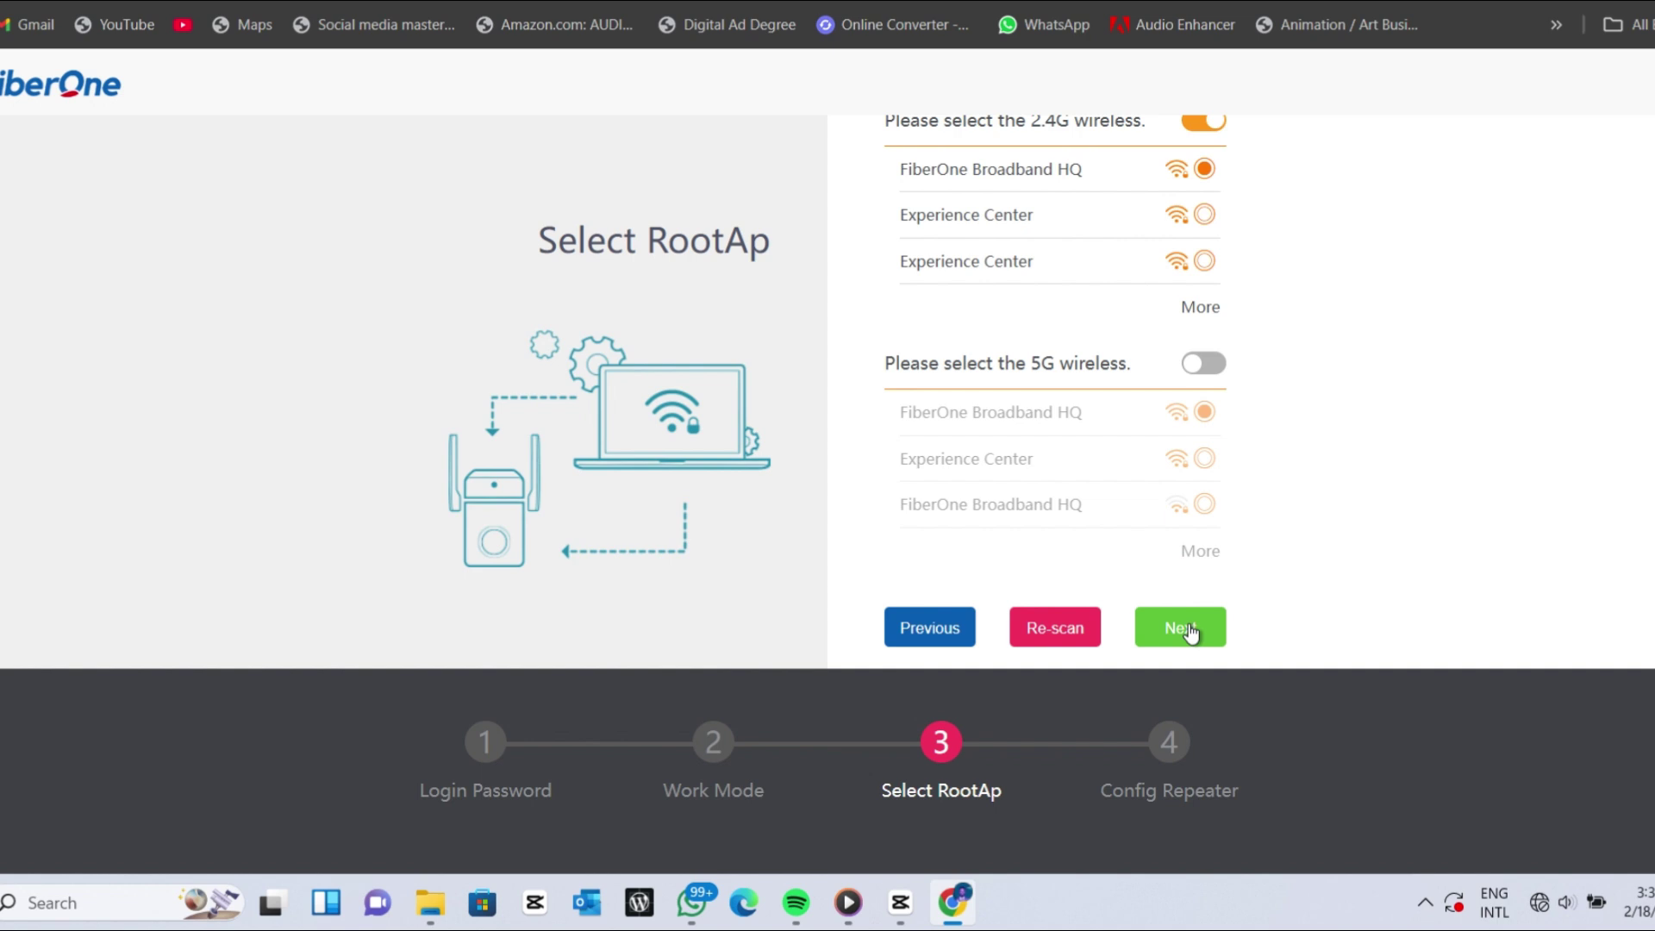
{"action": "left_click", "coordinate": [1211, 369]}
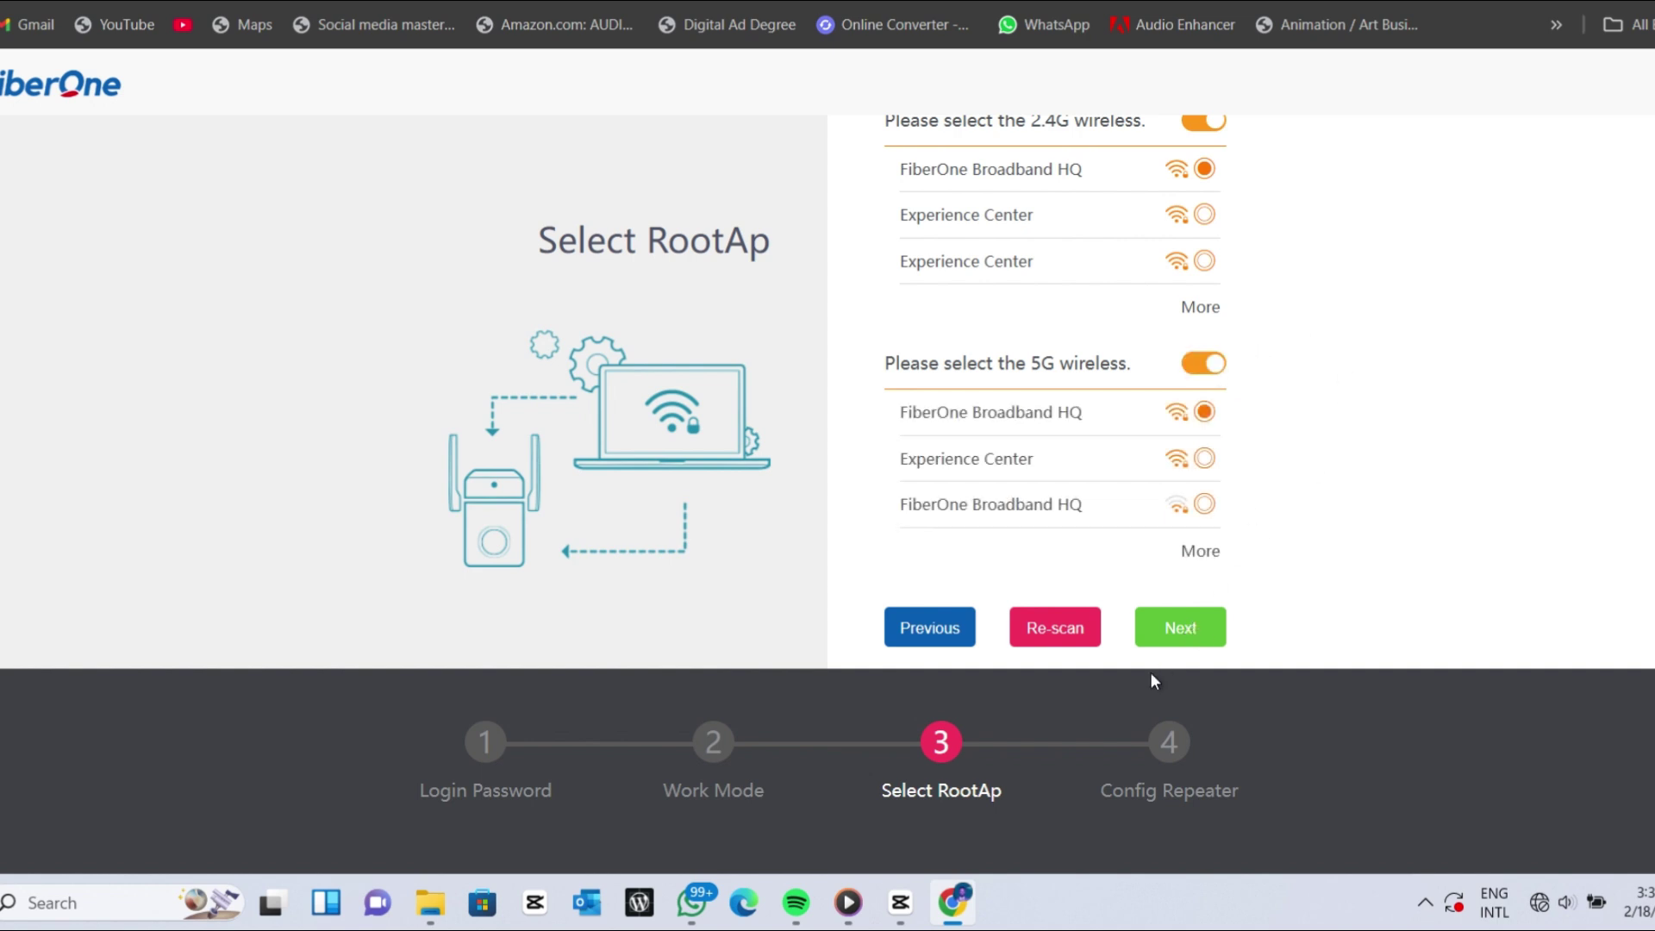
- Enter the root router's Wi-Fi password in both the 2.4 GHz and 5 GHz password fields
{"action": "left_click", "coordinate": [1170, 643]}
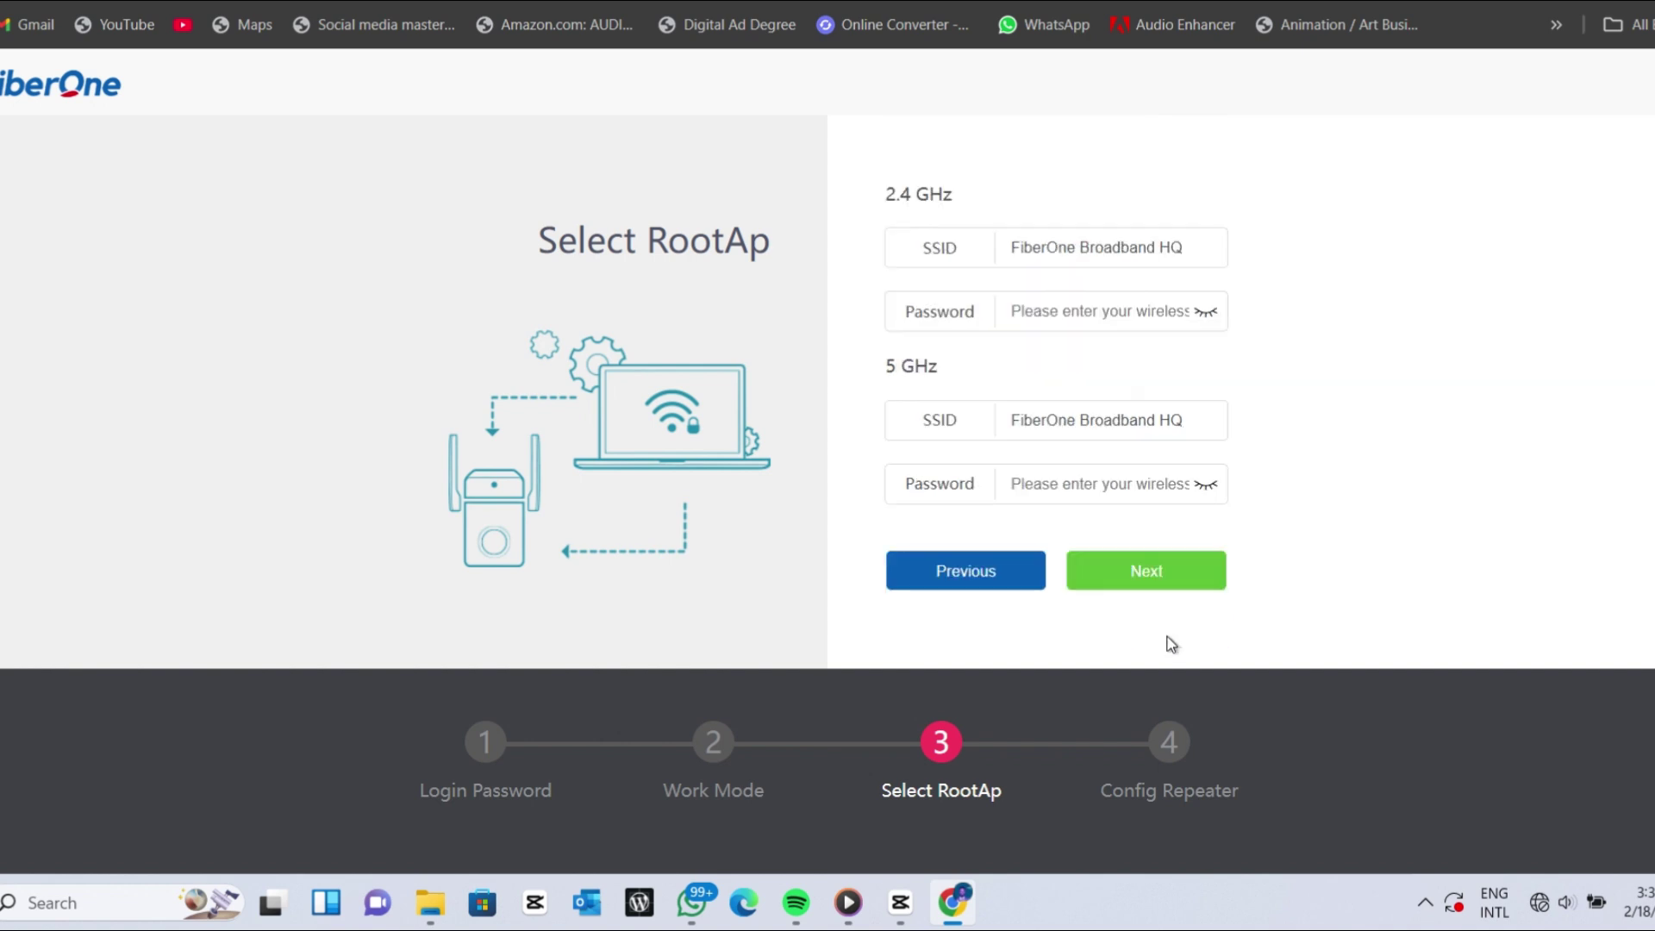
{"action": "left_click", "coordinate": [1043, 314]}
{"action": "type", "text": "1"}
{"action": "type", "text": "•••••••"}
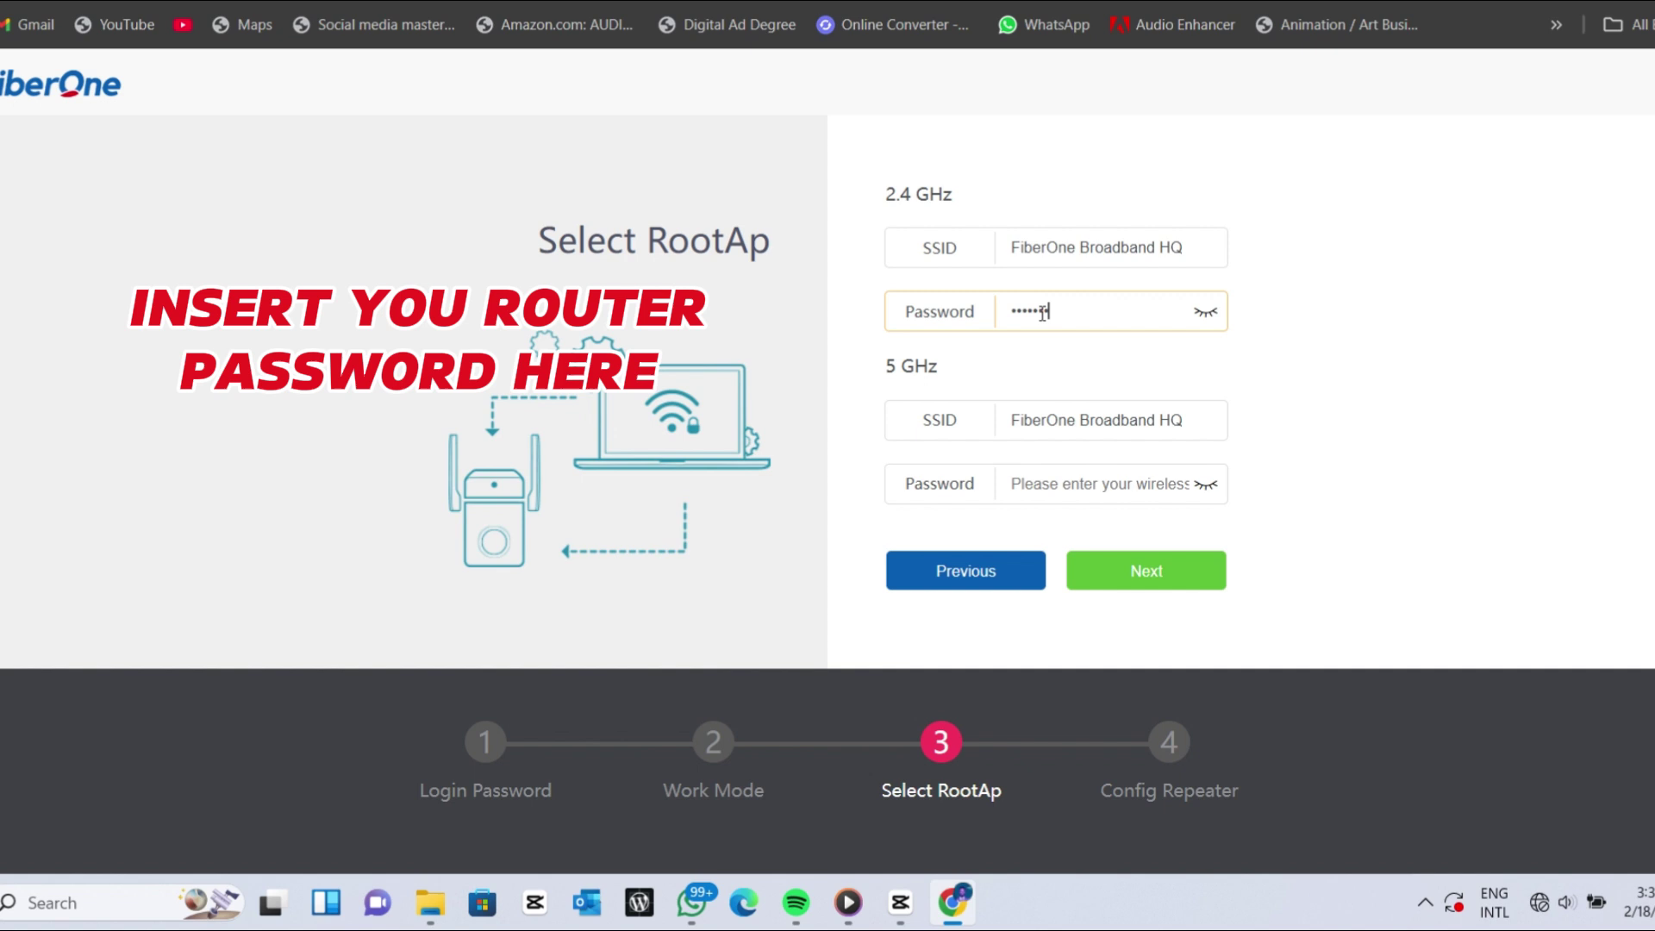
{"action": "type", "text": "••••"}
{"action": "left_click", "coordinate": [1086, 483]}
{"action": "type", "text": "••••••••"}
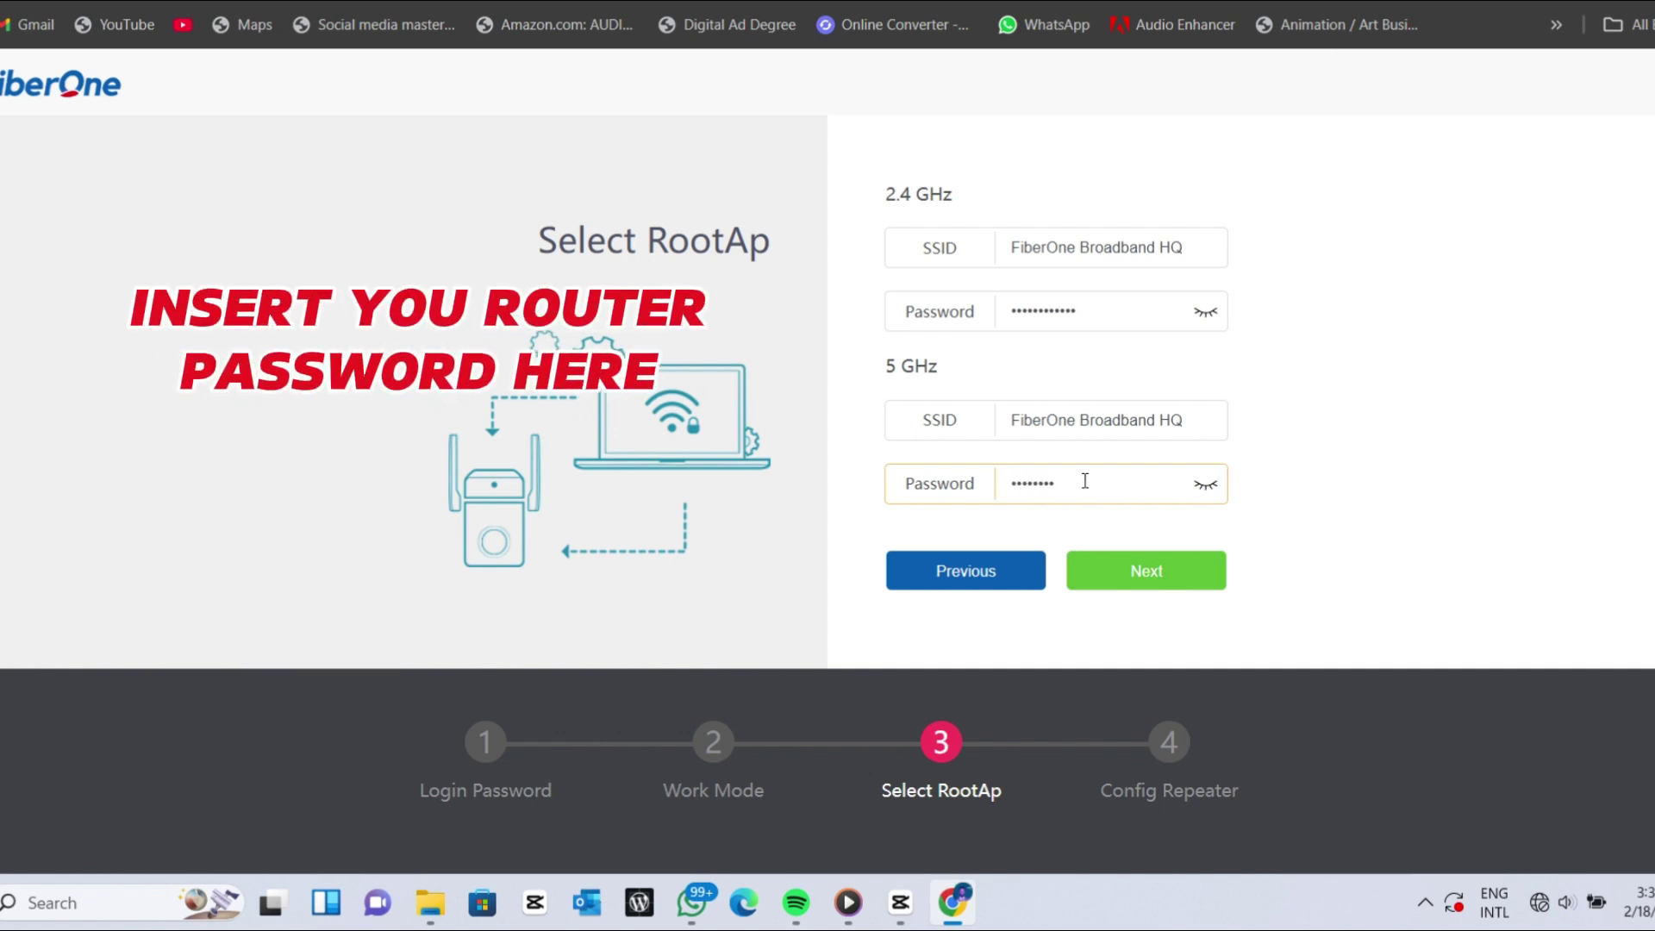
{"action": "type", "text": "••••"}
- Continue to Config Repeater and rename the 2.4 GHz network to FiberOne_Extended
{"action": "left_click", "coordinate": [1144, 573]}
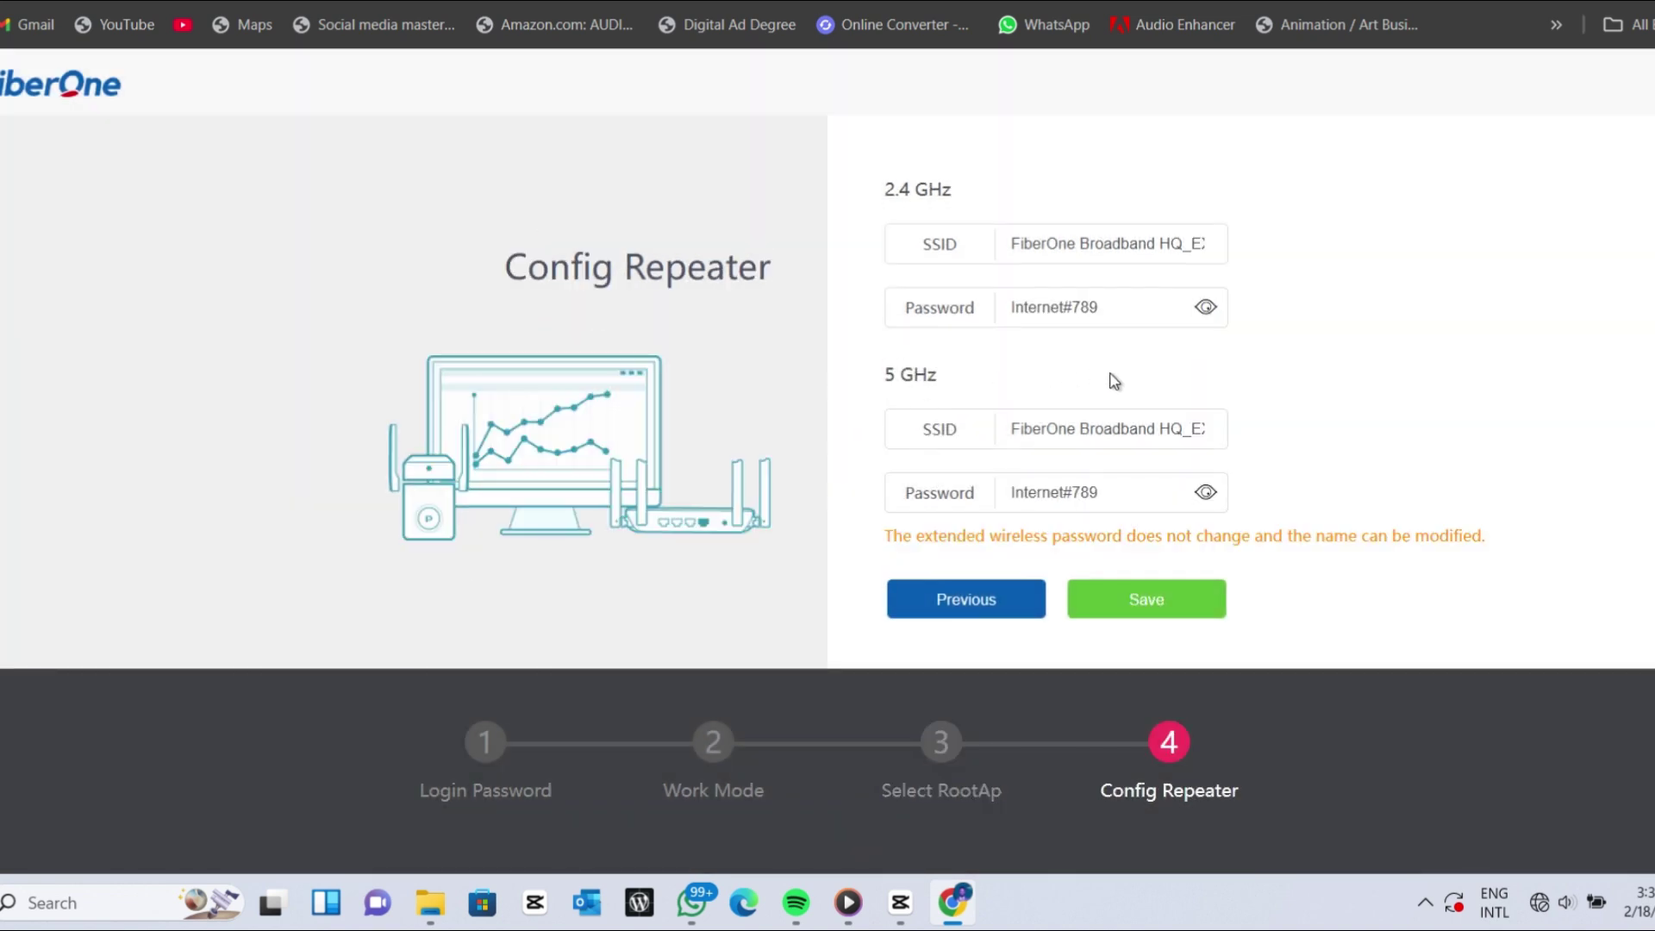
{"action": "left_click", "coordinate": [1104, 244]}
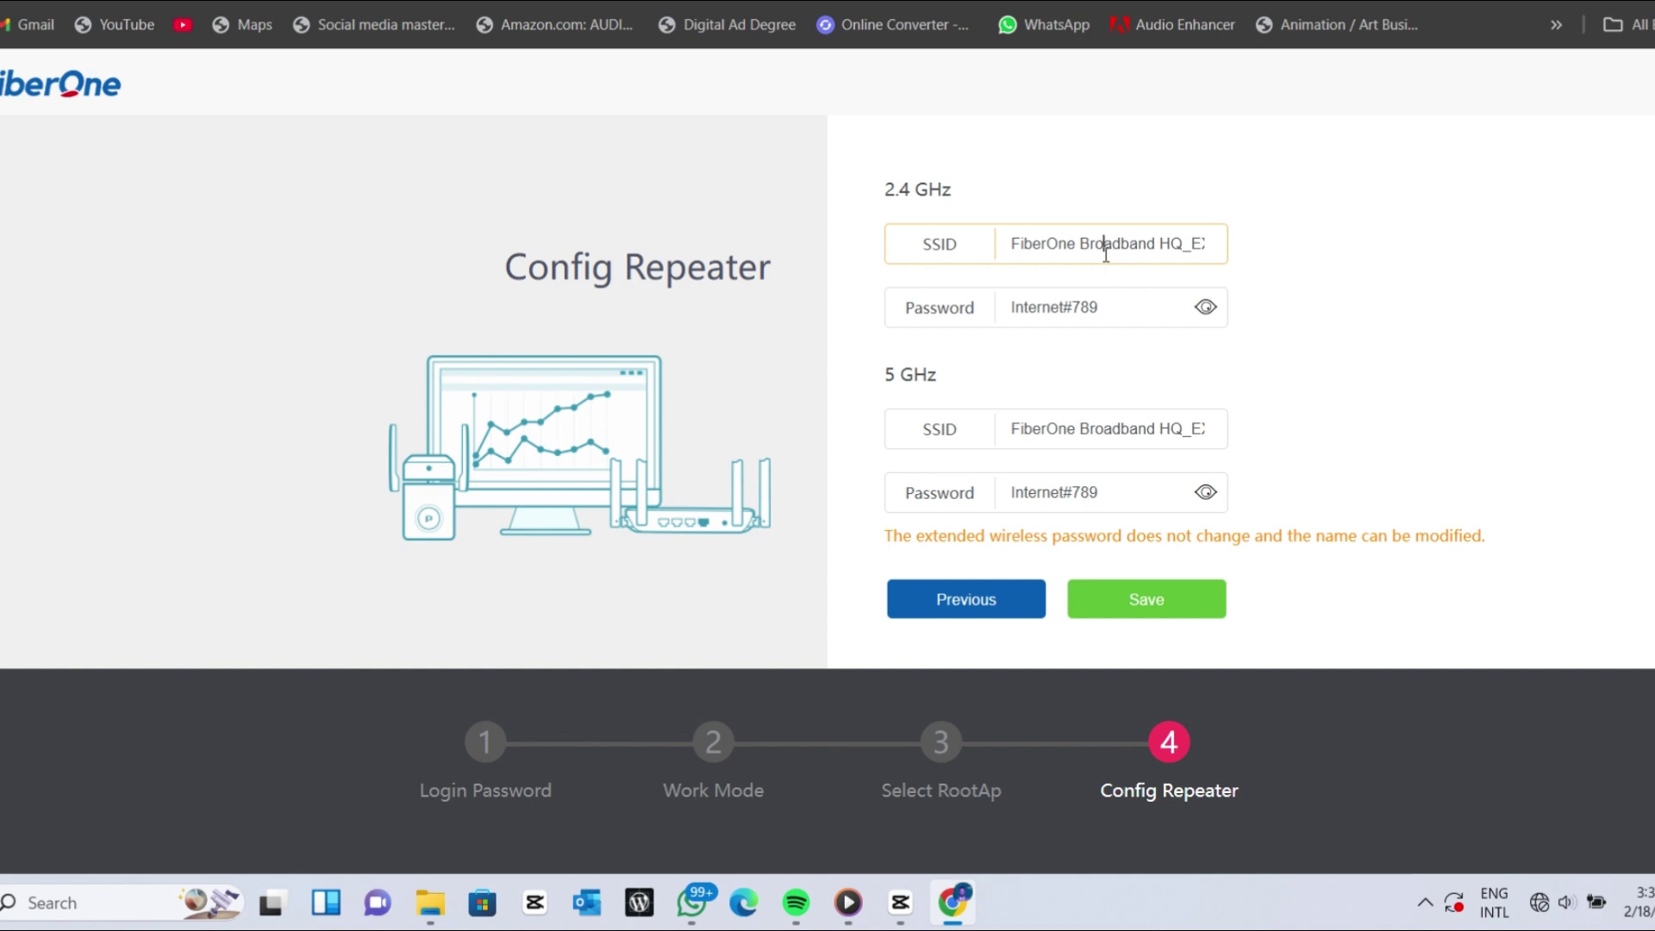
{"action": "key", "text": "ctrl+a"}
{"action": "type", "text": "Fib"}
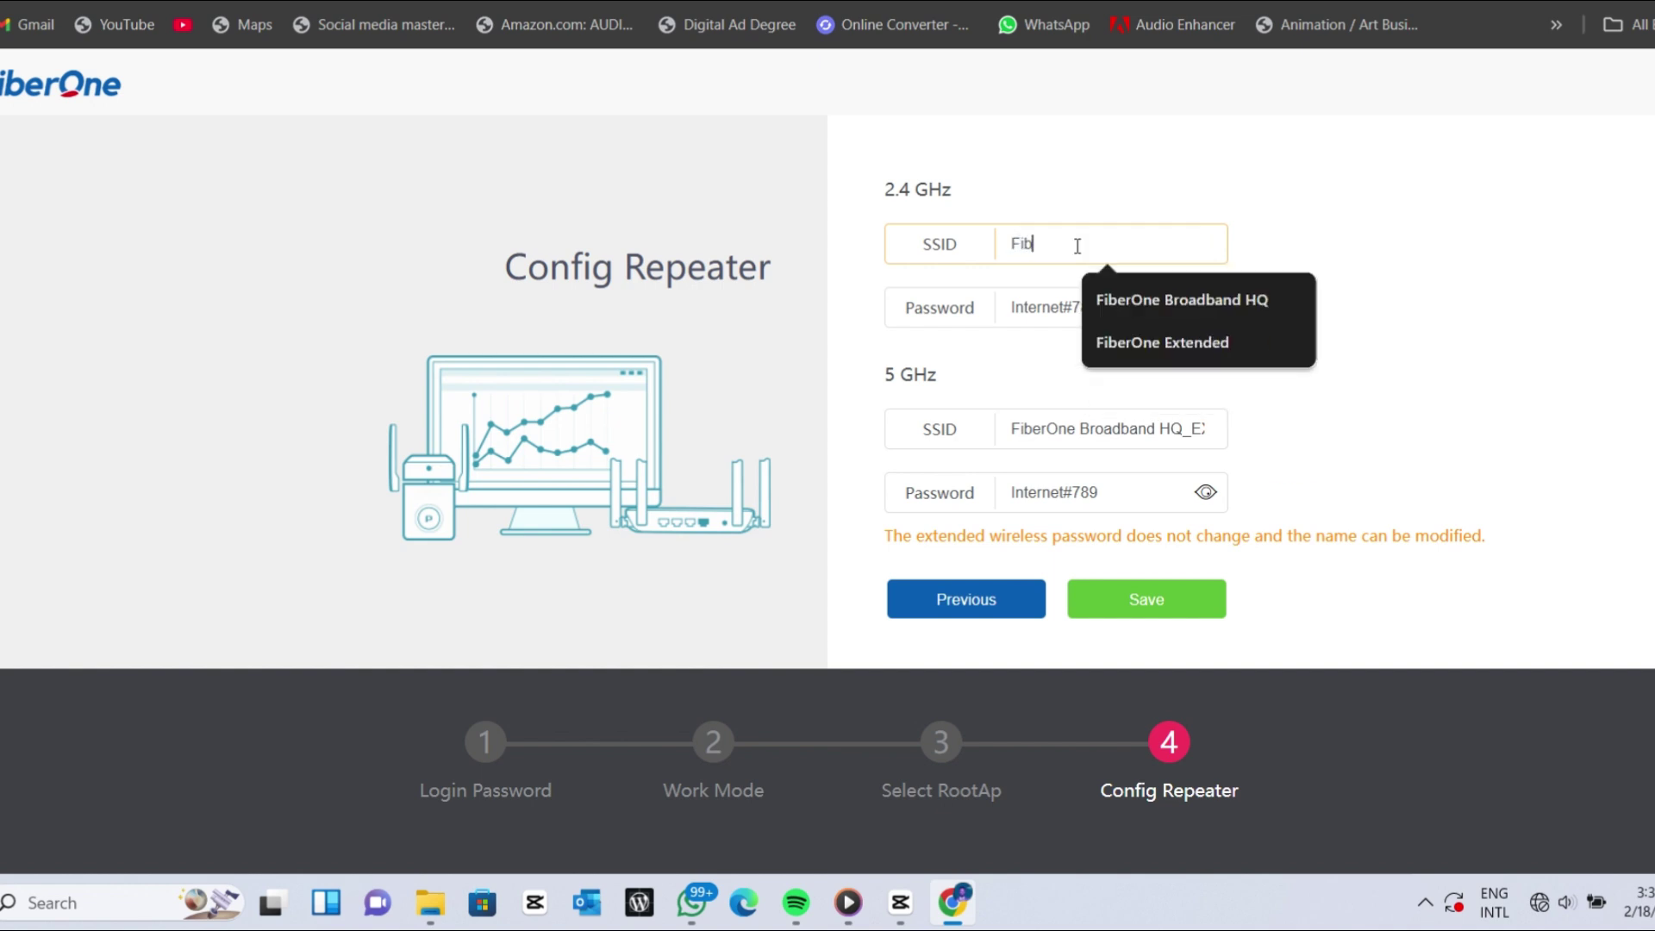
{"action": "type", "text": "erOne Extended"}
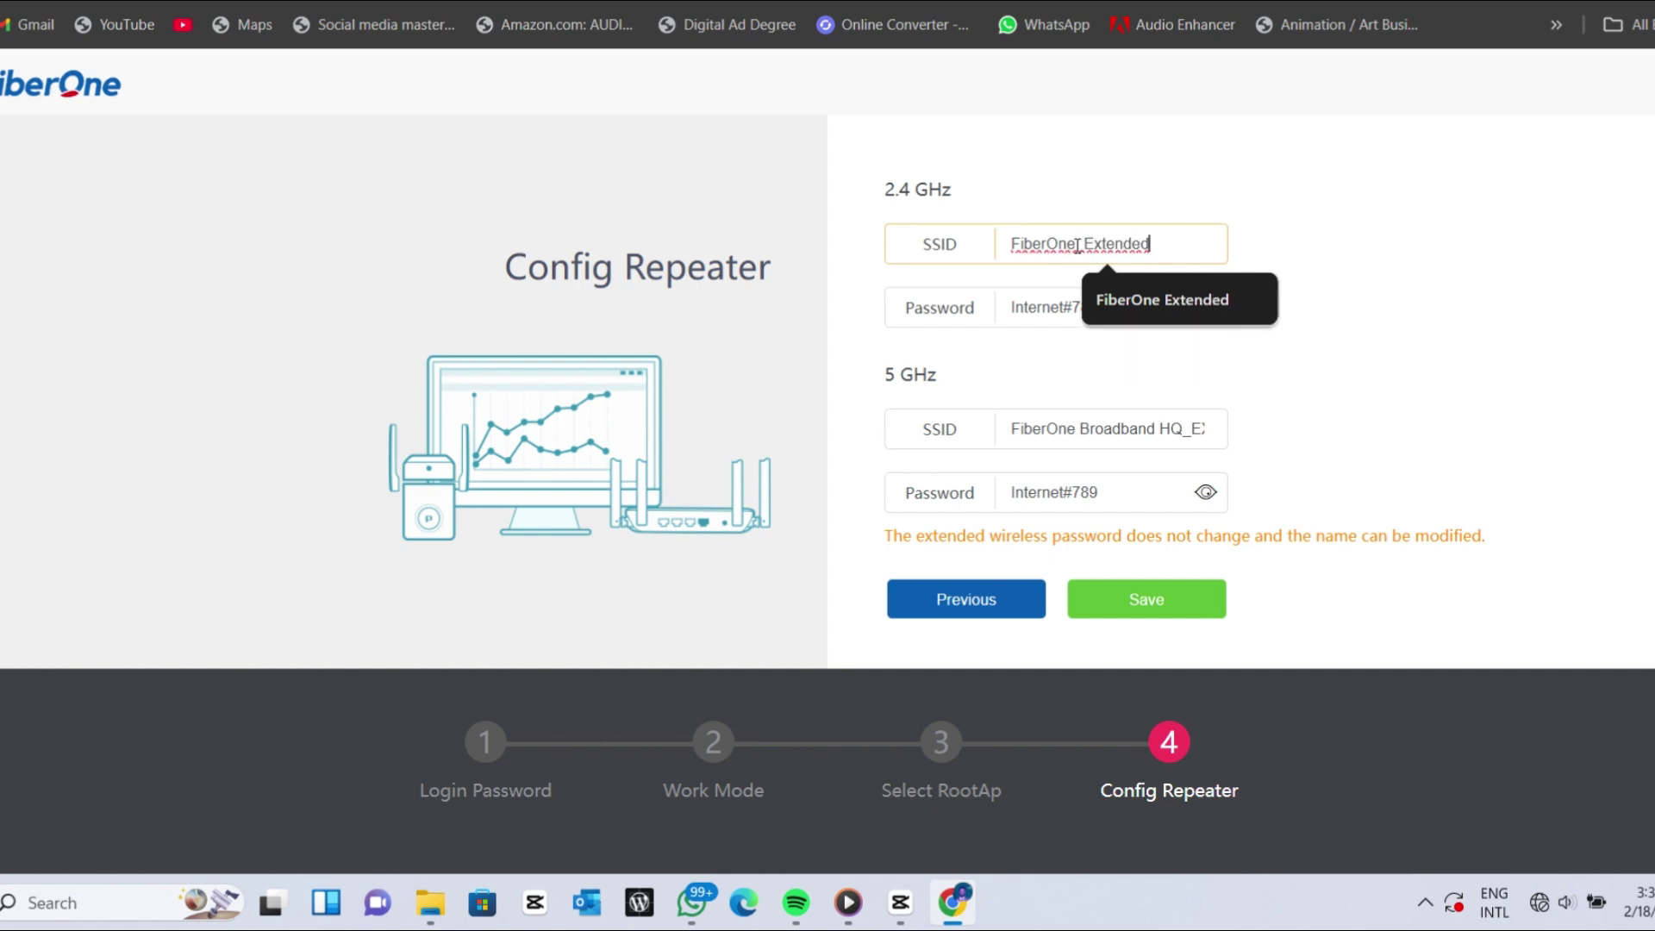
- Rename the 5 GHz network to FiberOne_Extended and mask both password fields
{"action": "left_click", "coordinate": [1109, 431]}
{"action": "key", "text": "ctrl+a"}
{"action": "left_click", "coordinate": [1109, 431]}
{"action": "key", "text": "End"}
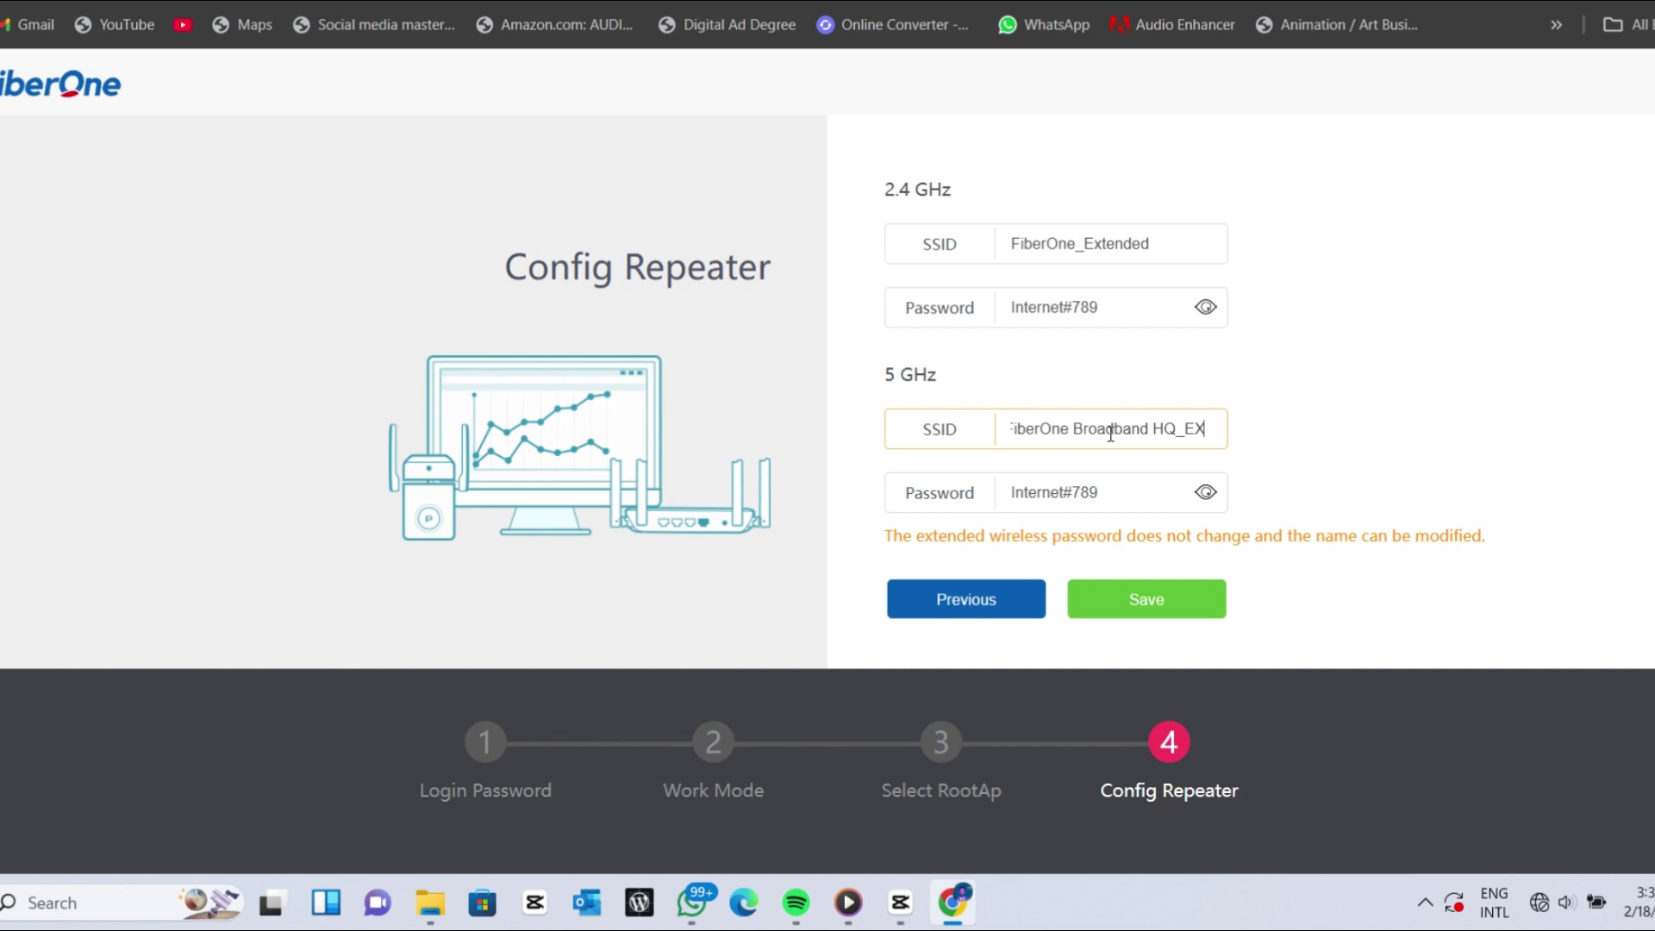
{"action": "key", "text": "ctrl+a"}
{"action": "type", "text": "Fie"}
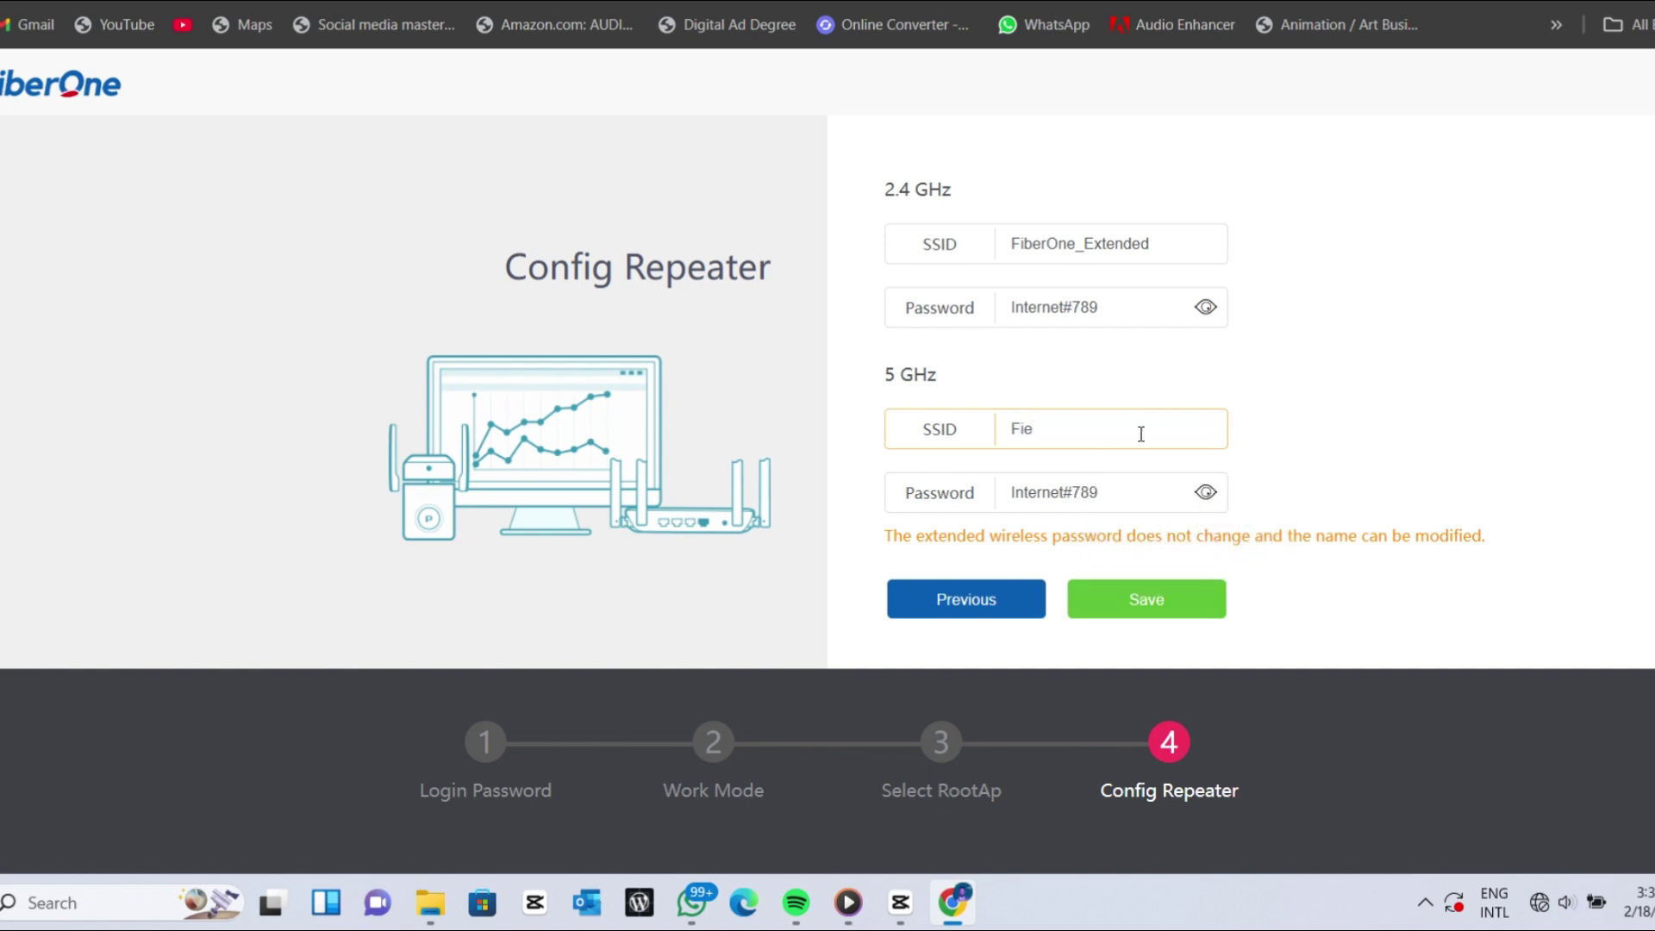
{"action": "key", "text": "BackSpace"}
{"action": "type", "text": "berOne_Extended"}
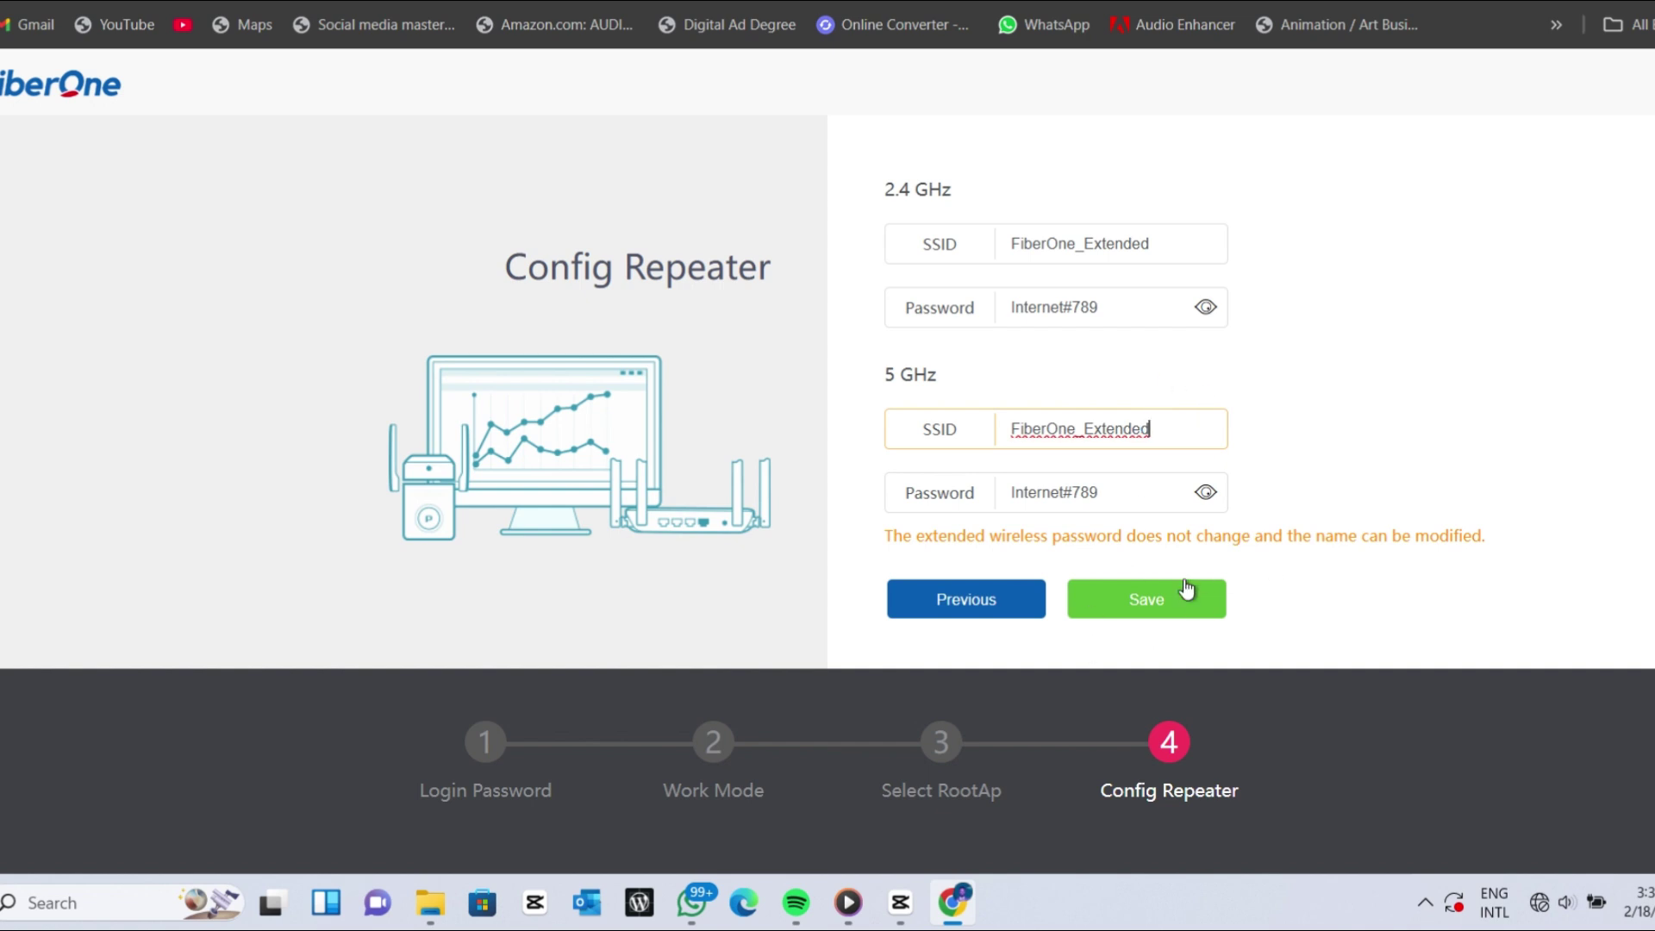
{"action": "left_click", "coordinate": [1206, 493]}
{"action": "left_click", "coordinate": [1206, 307]}
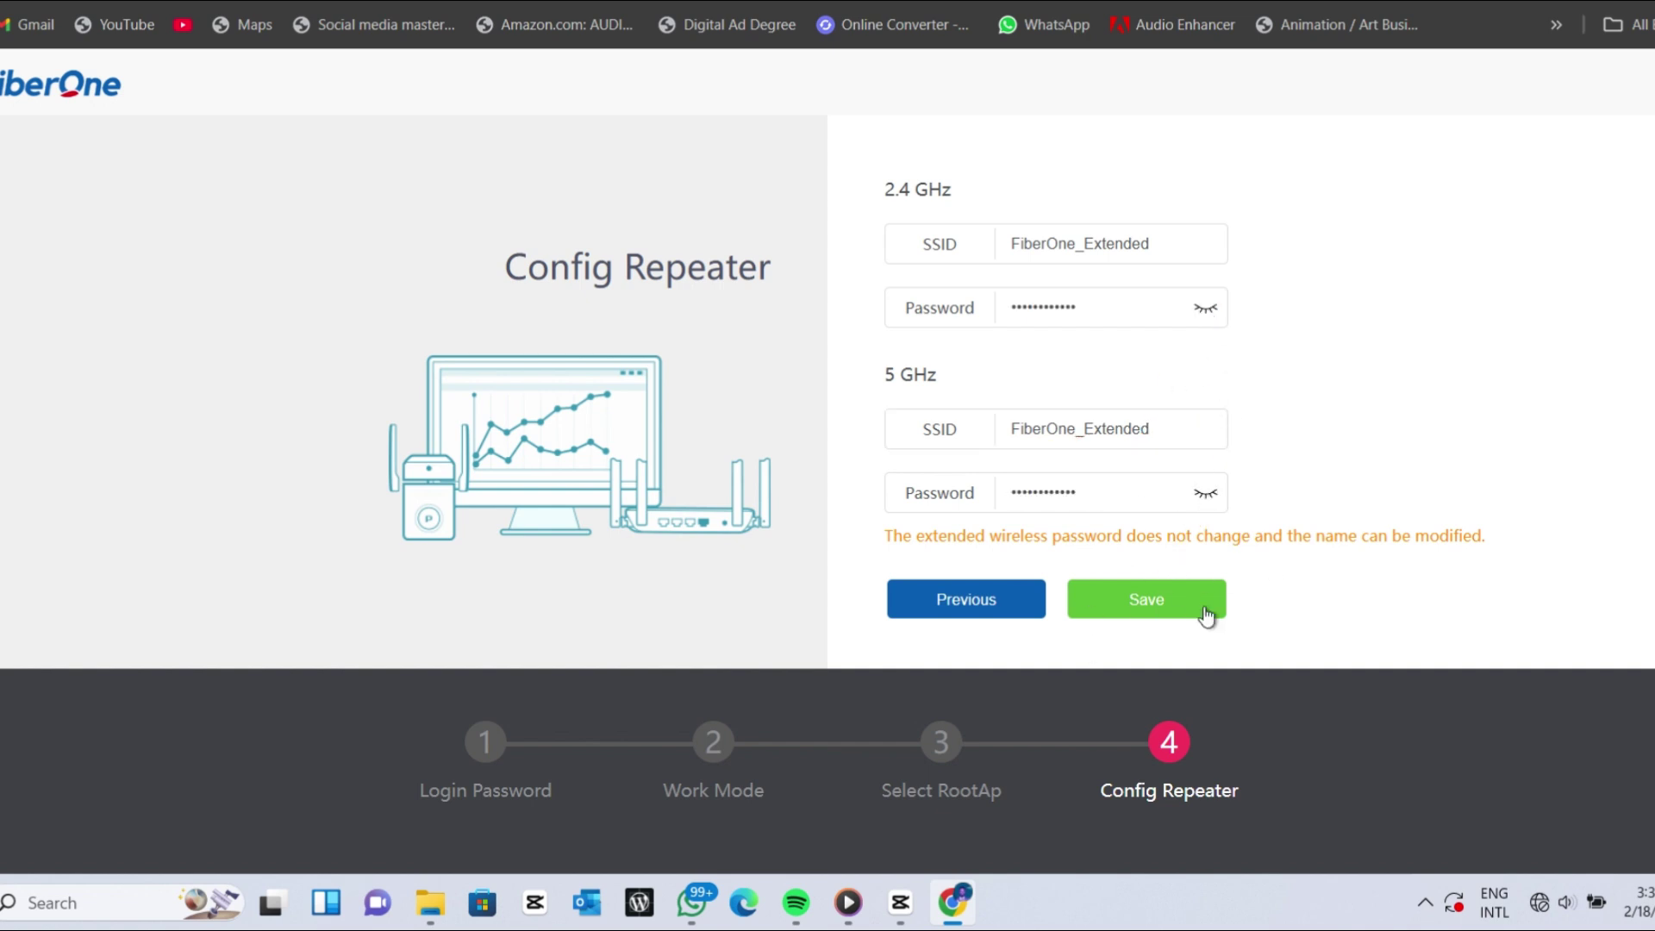
- Save the repeater configuration with FiberOne_Extended as both band names
{"action": "left_click", "coordinate": [1153, 599]}
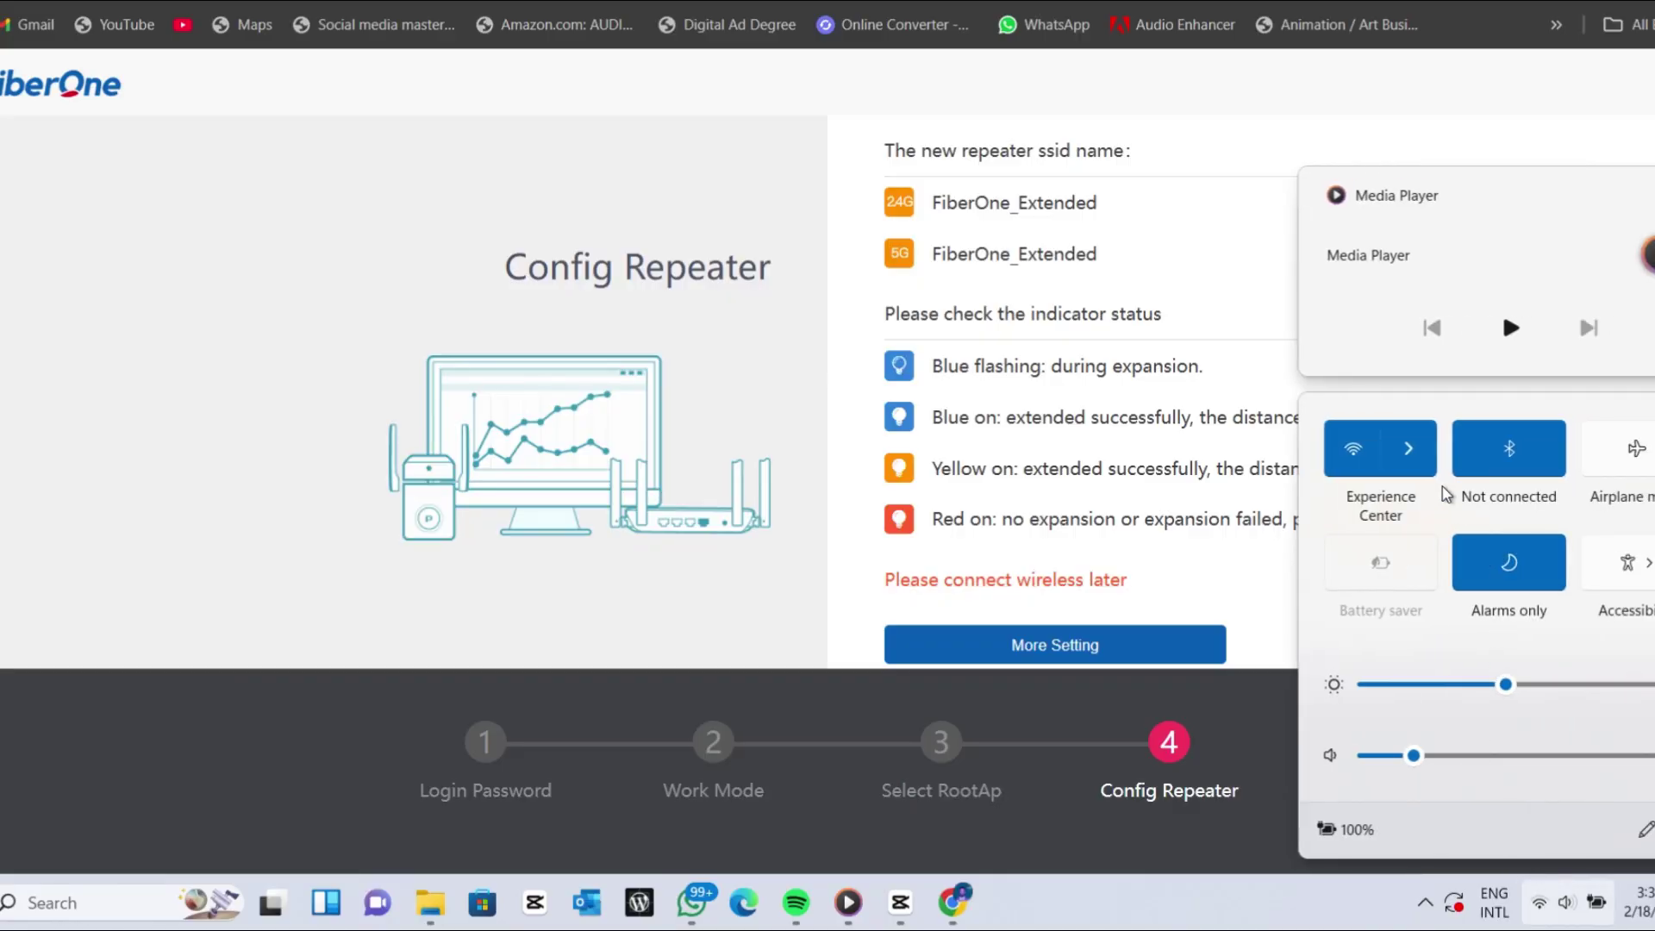
- Join FiberOne_Extended from the Wi-Fi list, entering the main Wi-Fi security key
{"action": "left_click", "coordinate": [1414, 448]}
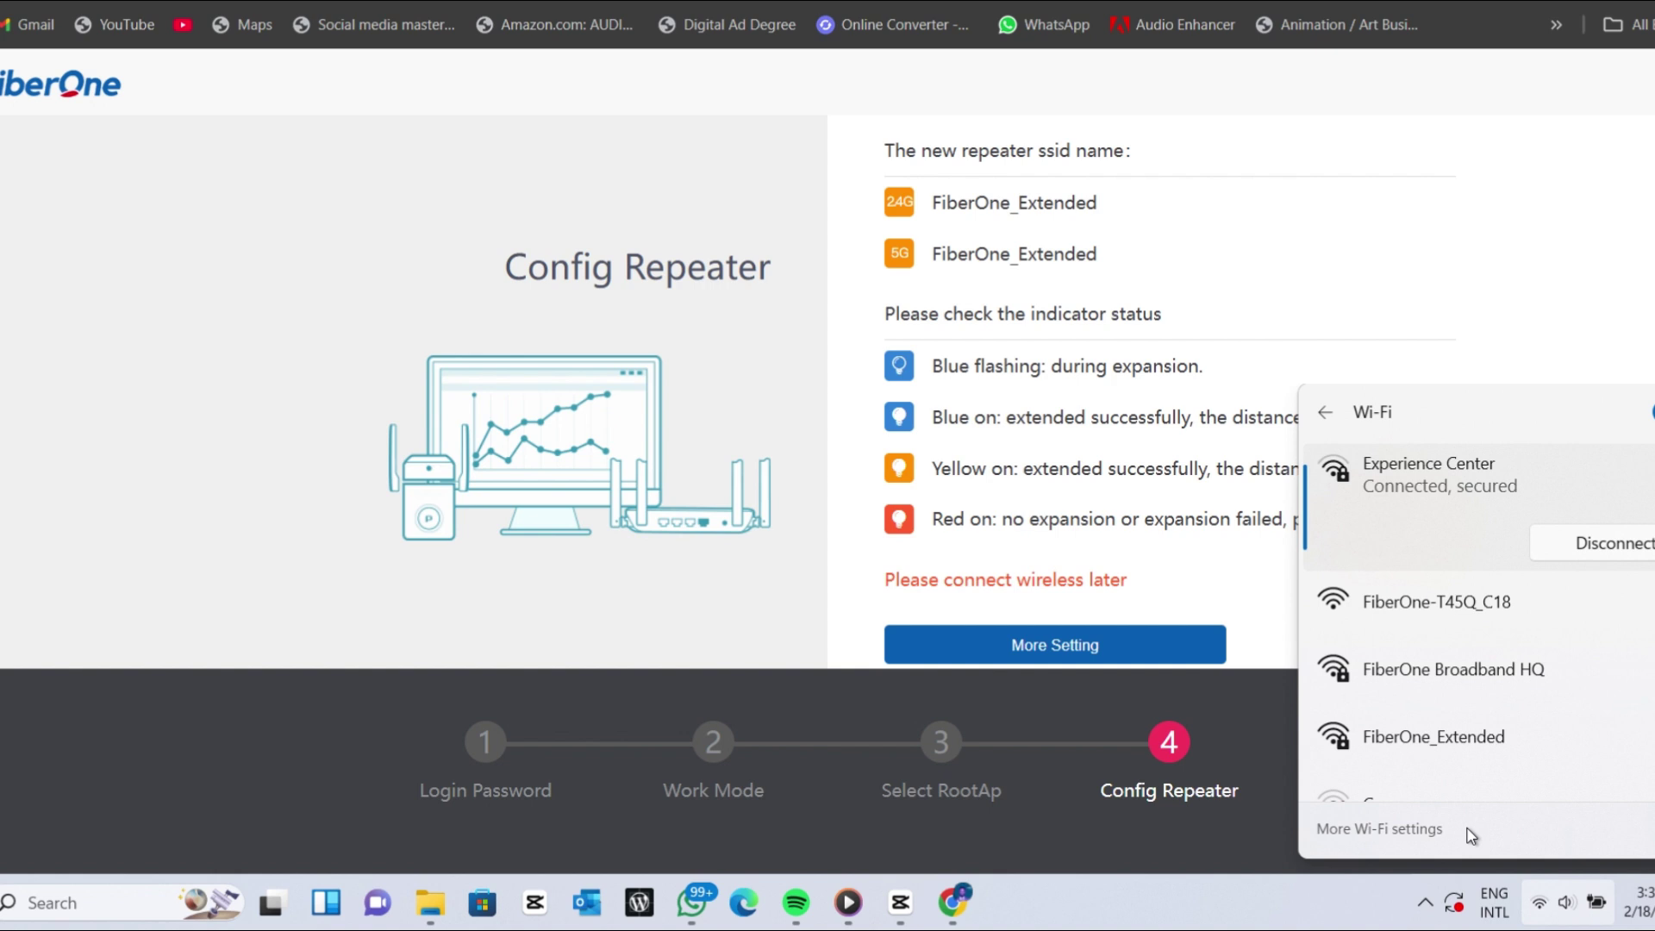
{"action": "scroll", "coordinate": [1460, 703], "scroll_direction": "down", "scroll_amount": 3}
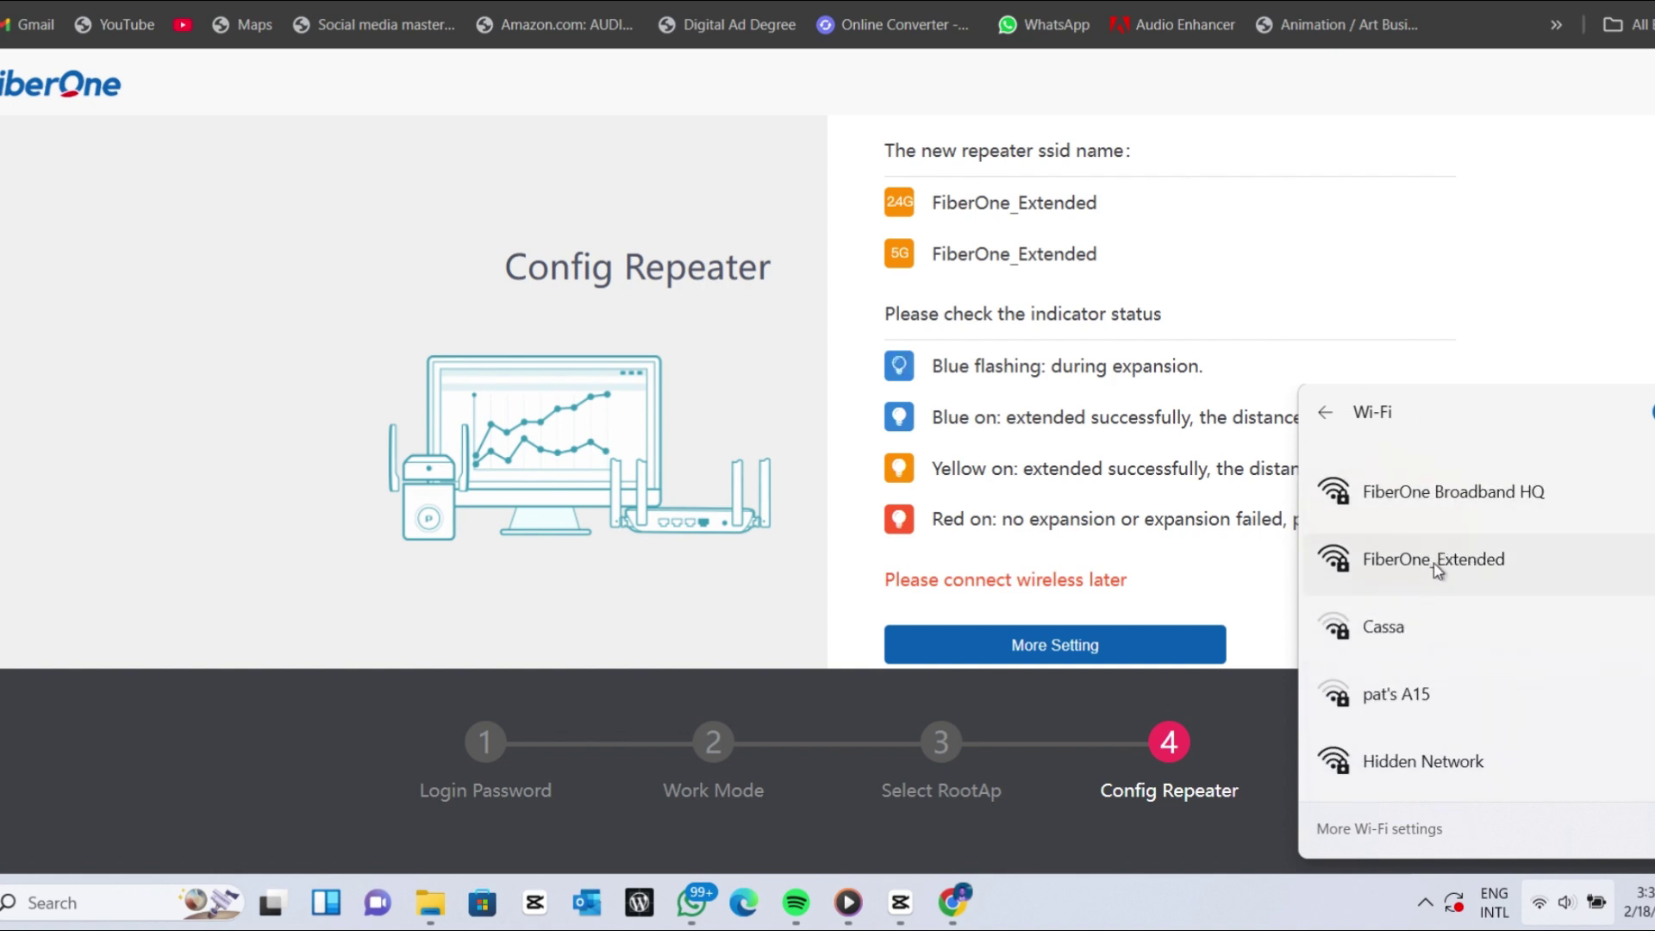
{"action": "scroll", "coordinate": [1433, 581], "scroll_direction": "up", "scroll_amount": 3}
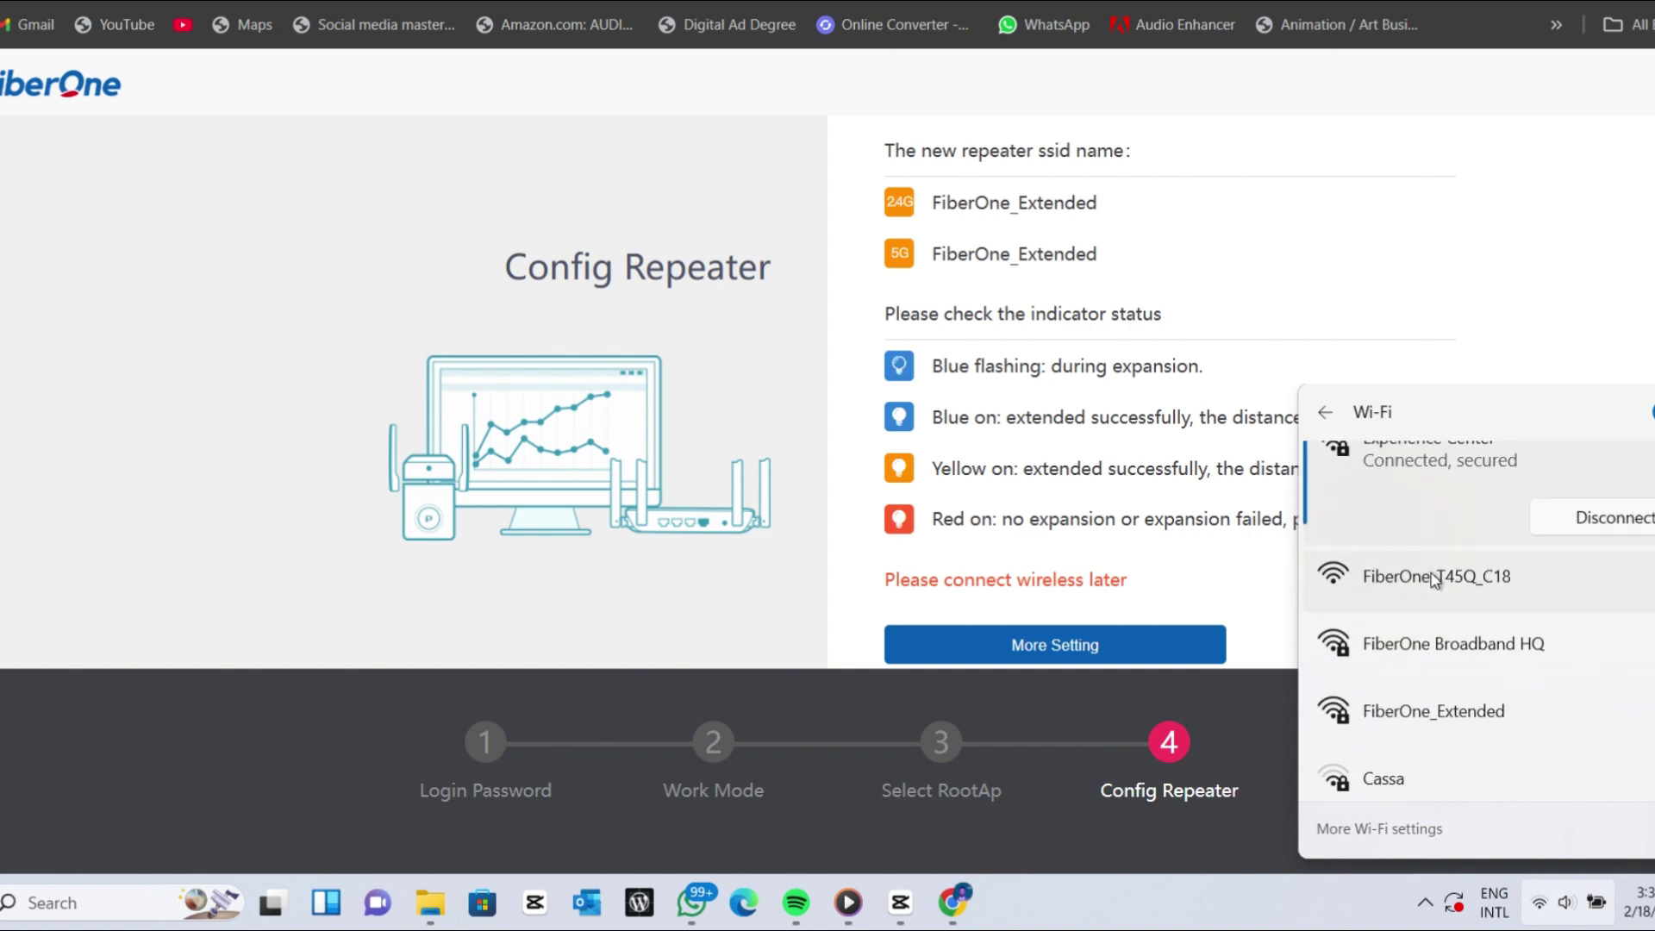
{"action": "scroll", "coordinate": [1457, 580], "scroll_direction": "down", "scroll_amount": 1}
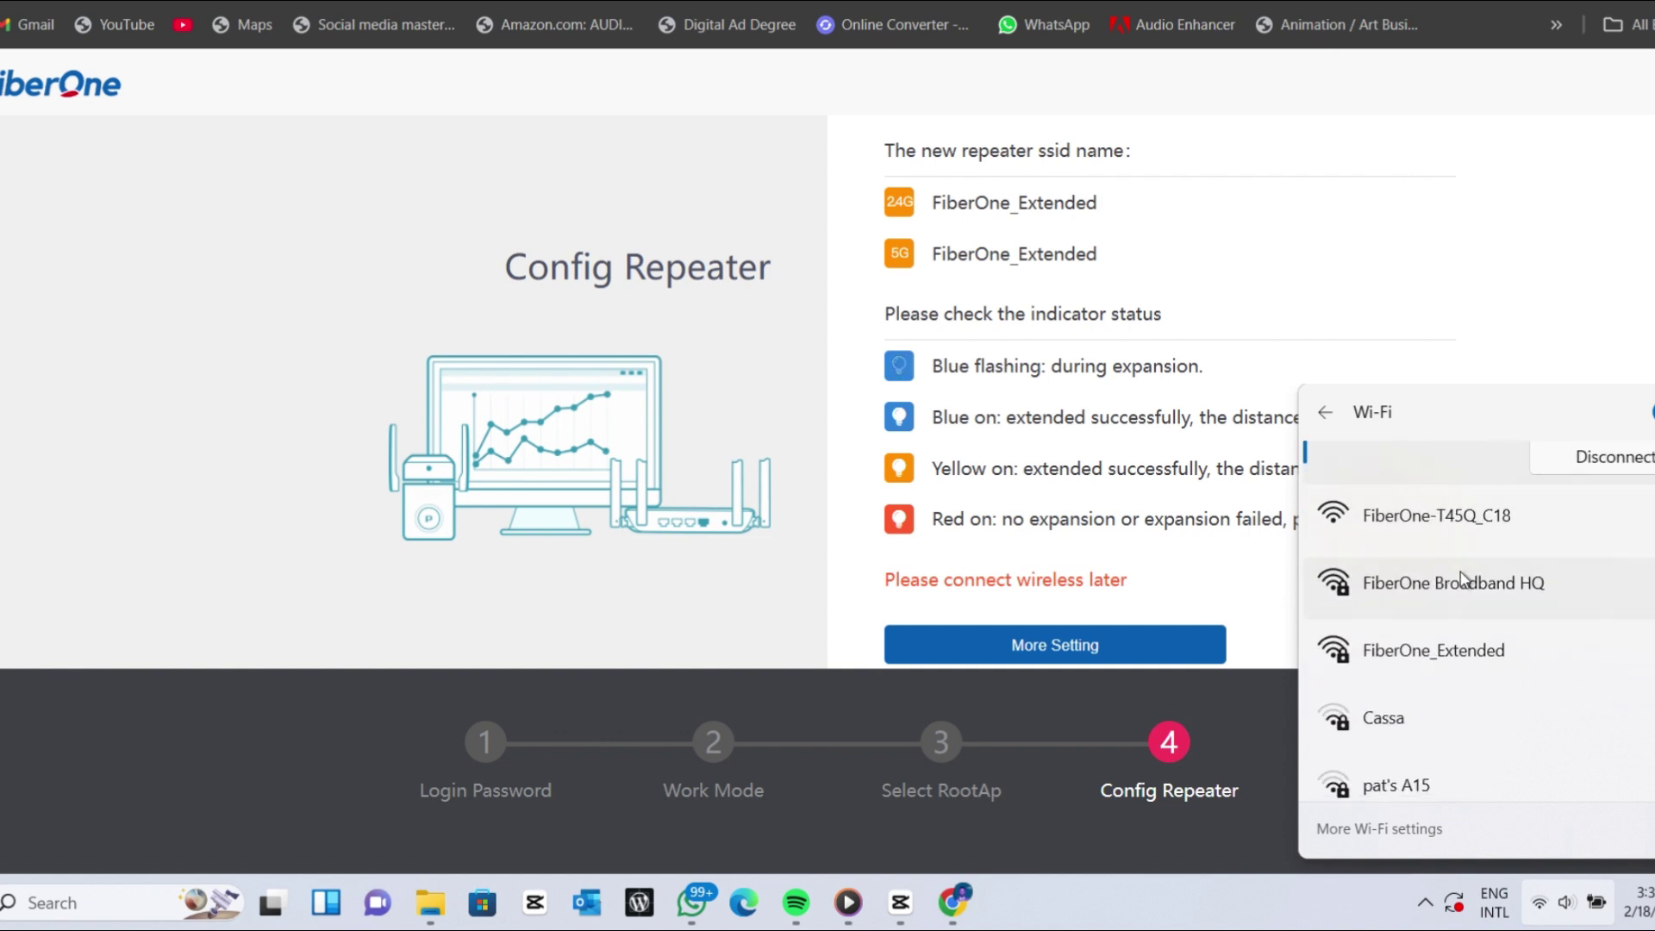
{"action": "left_click", "coordinate": [1449, 653]}
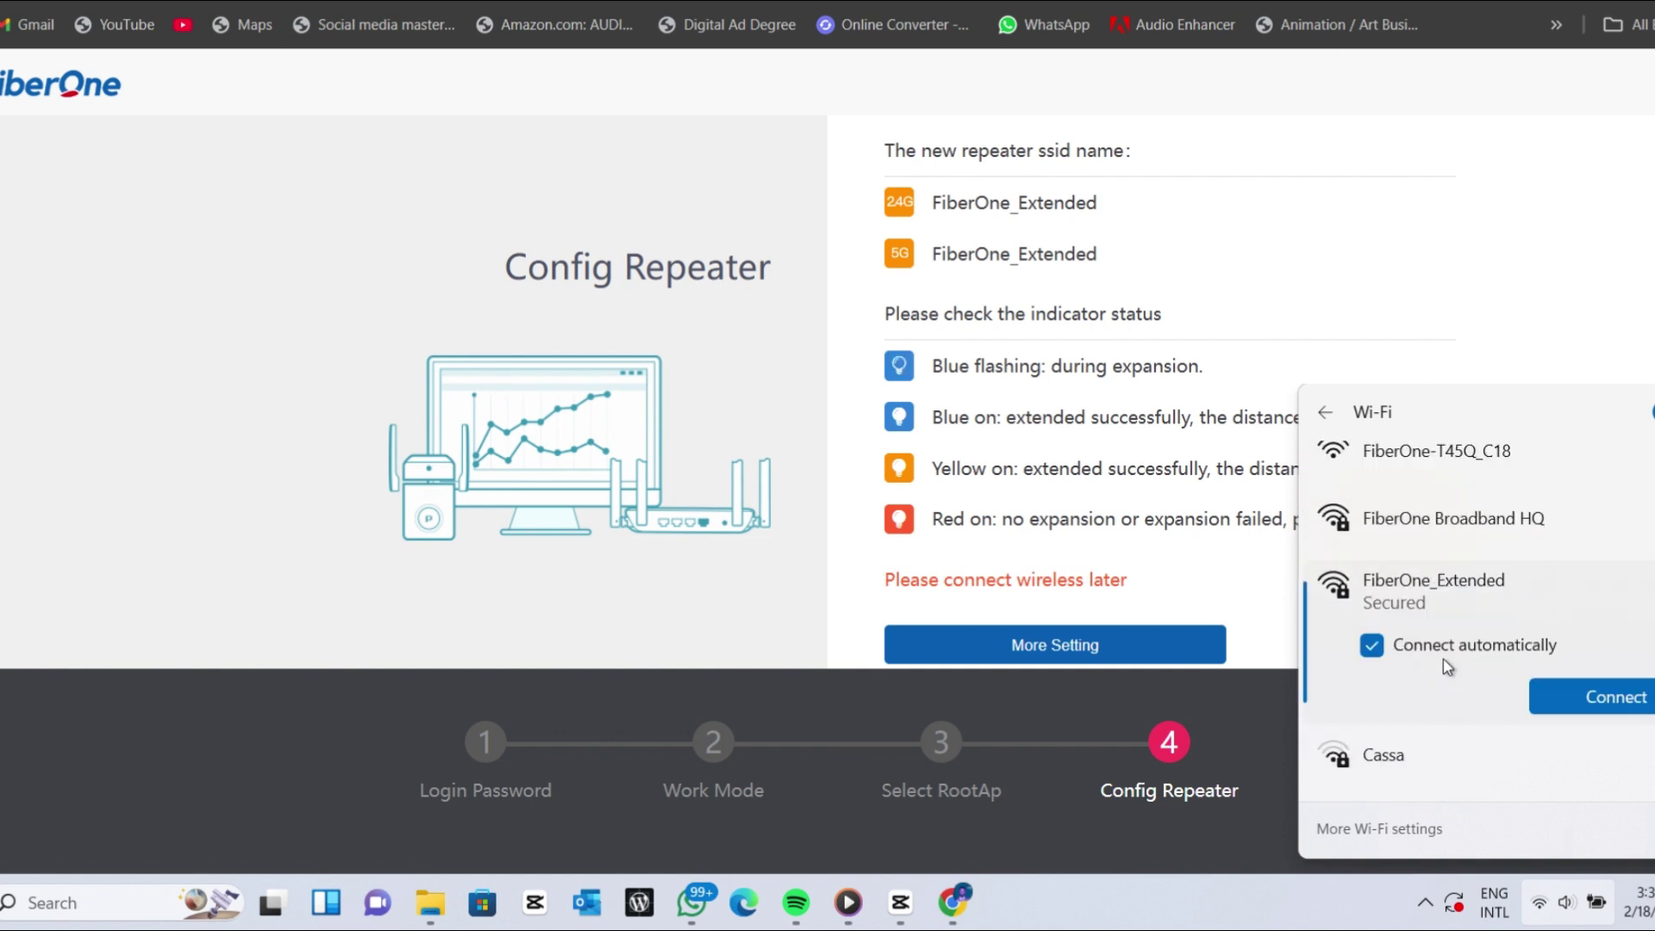
{"action": "left_click", "coordinate": [1621, 697]}
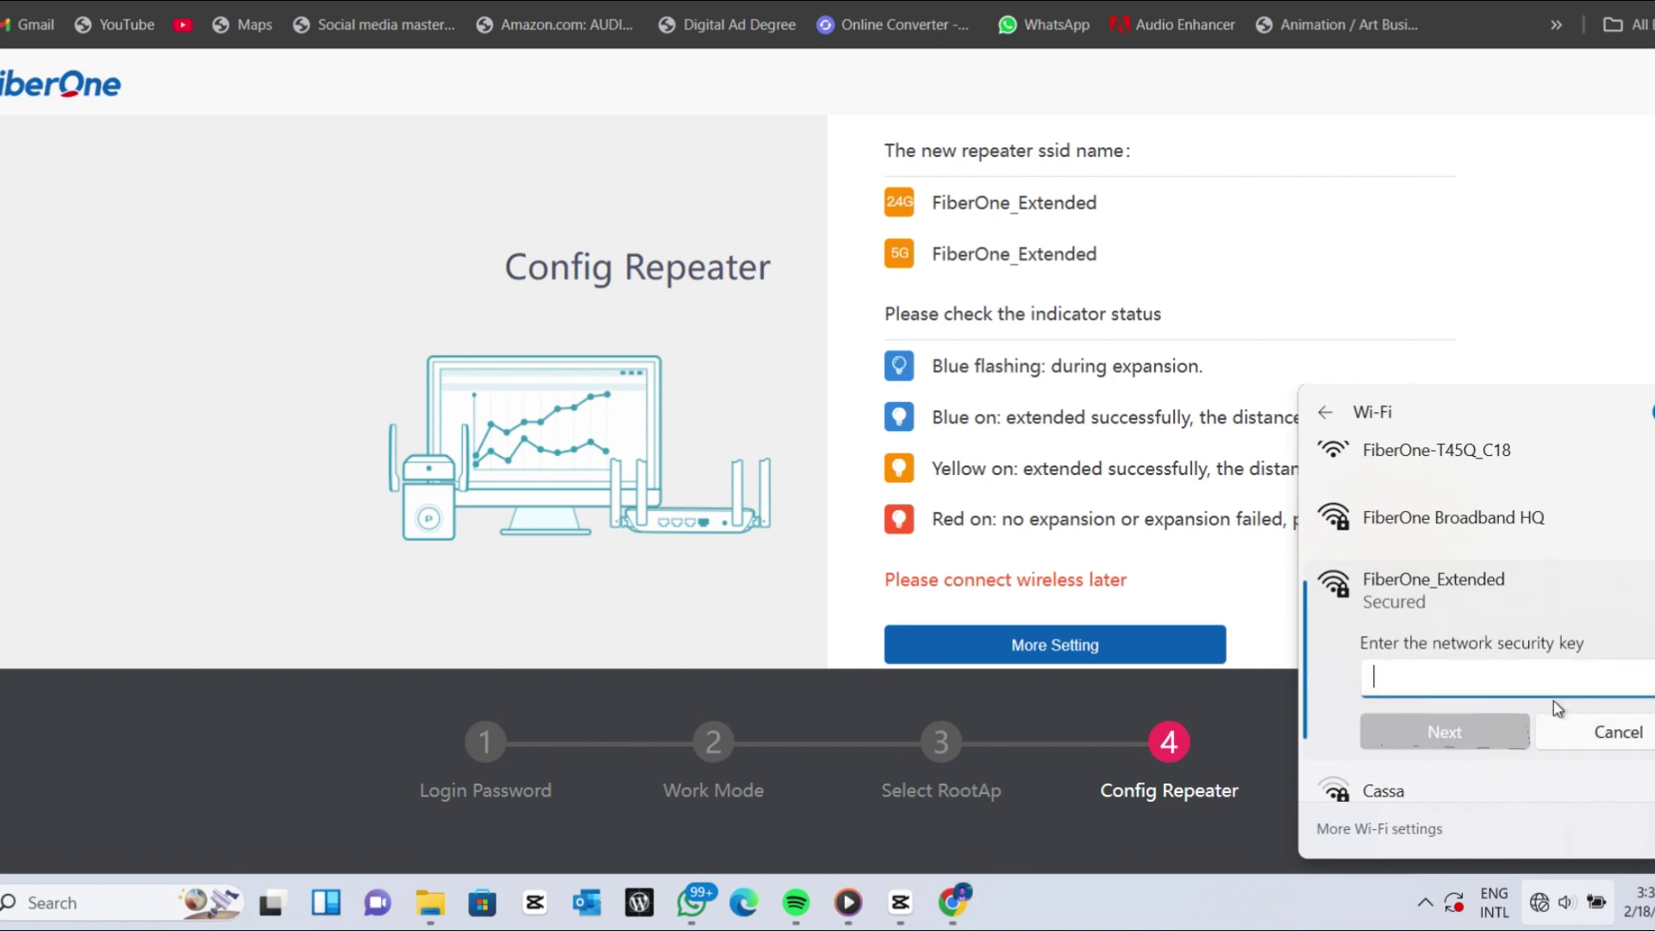
{"action": "type", "text": "••"}
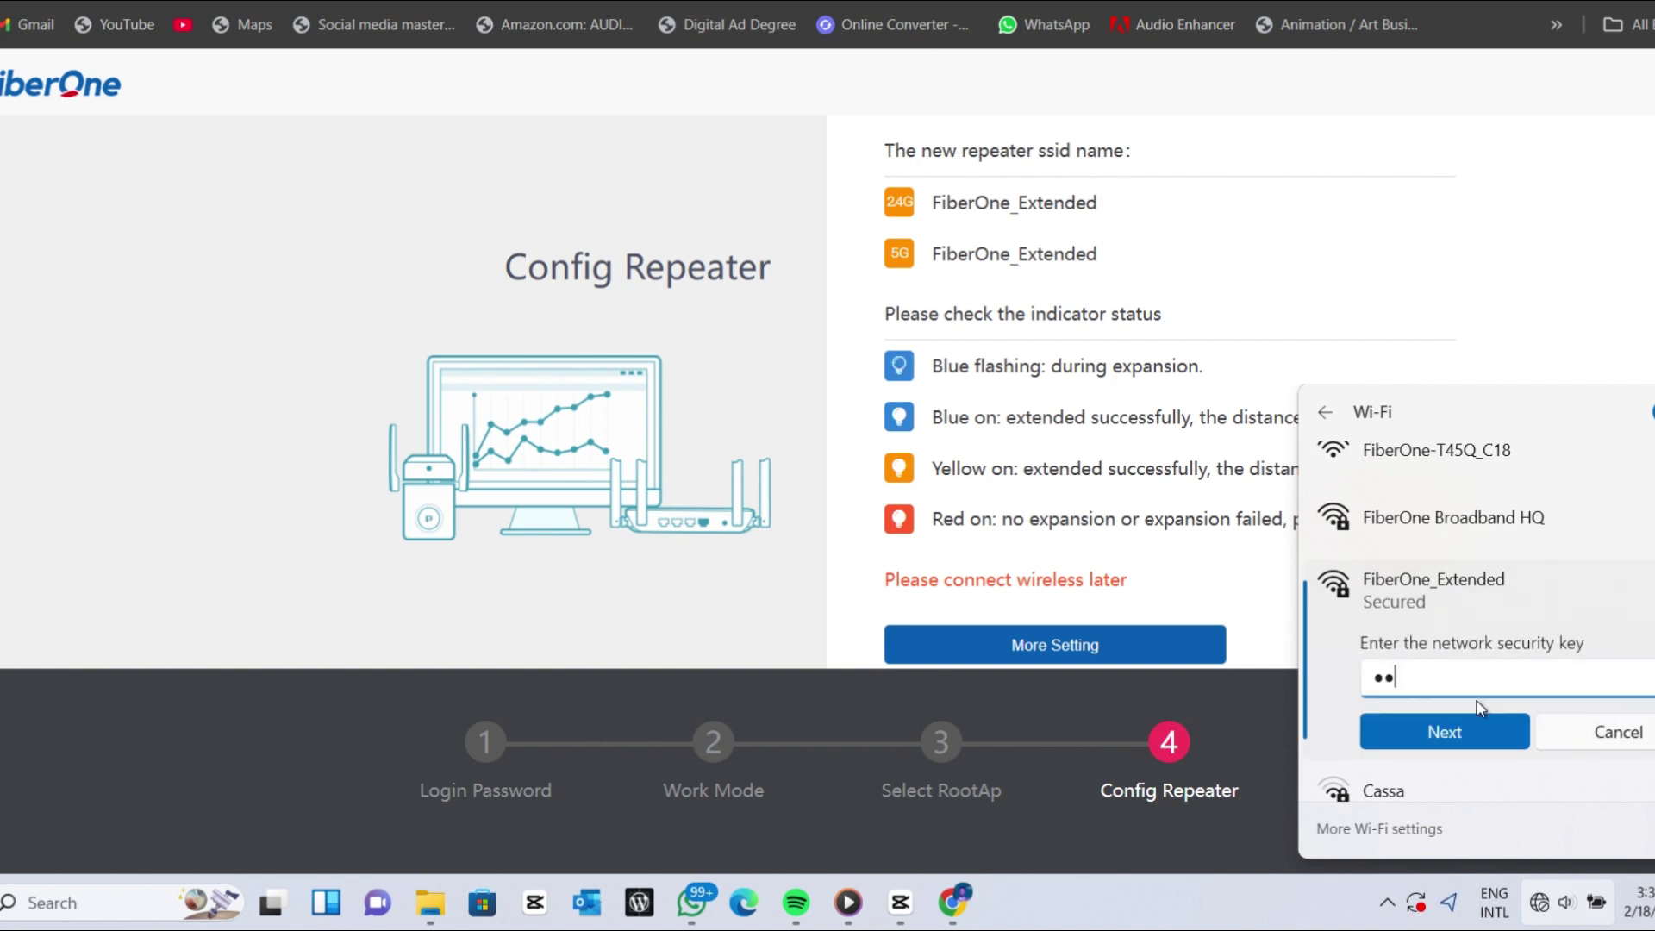
{"action": "type", "text": "••••••"}
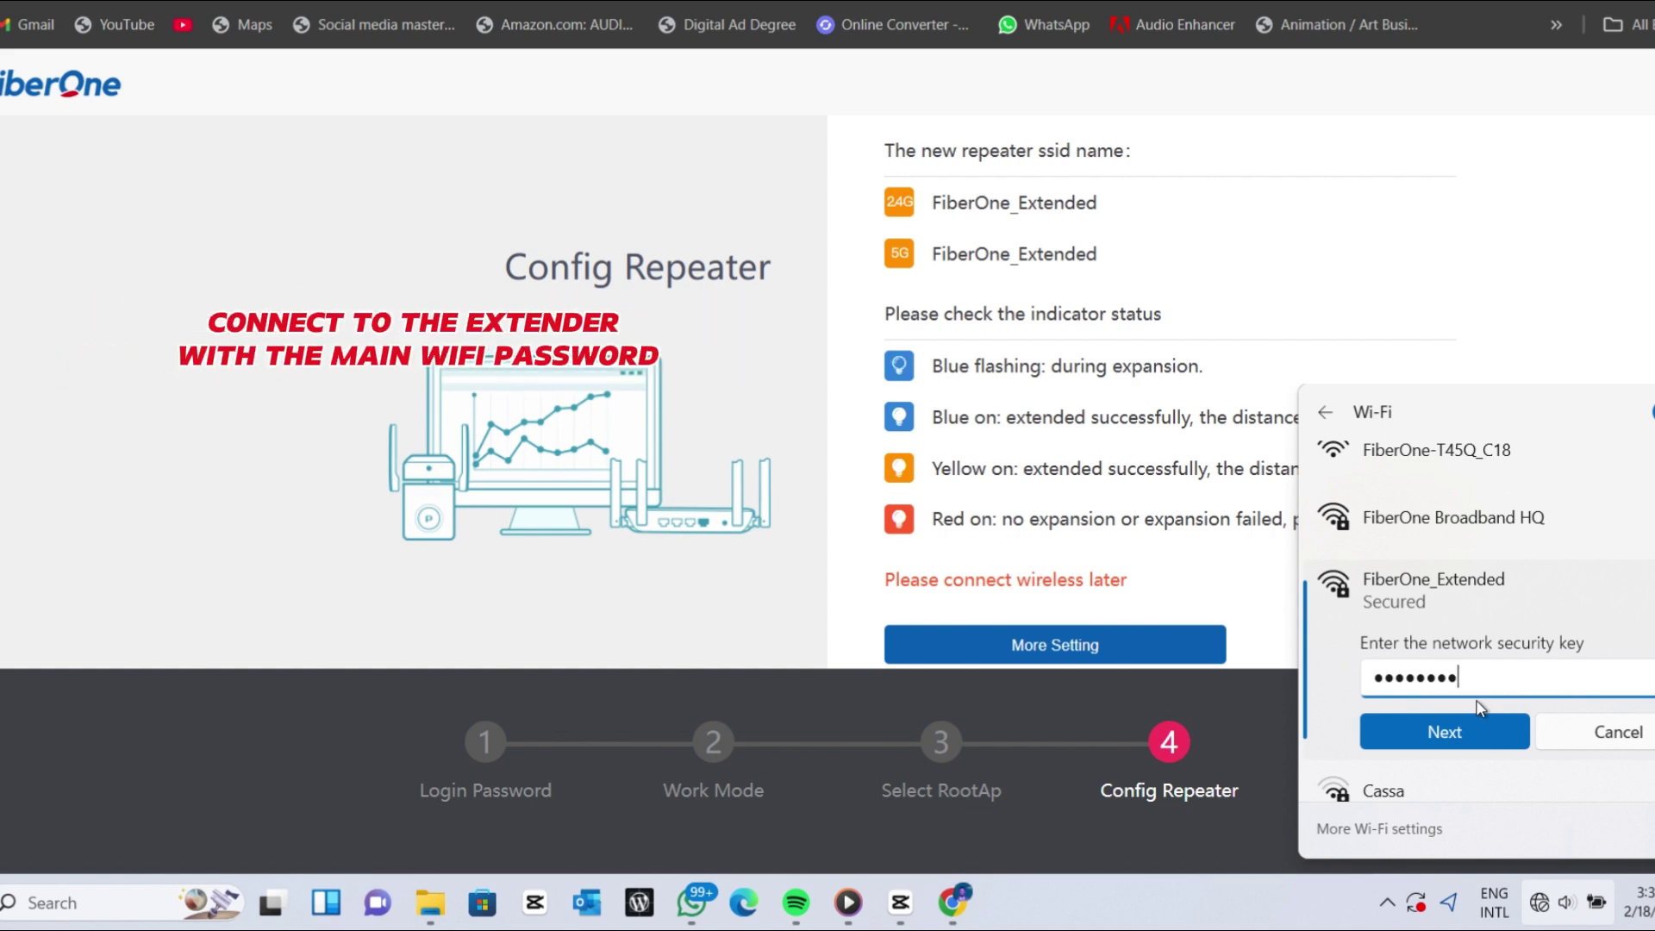
{"action": "type", "text": "••••"}
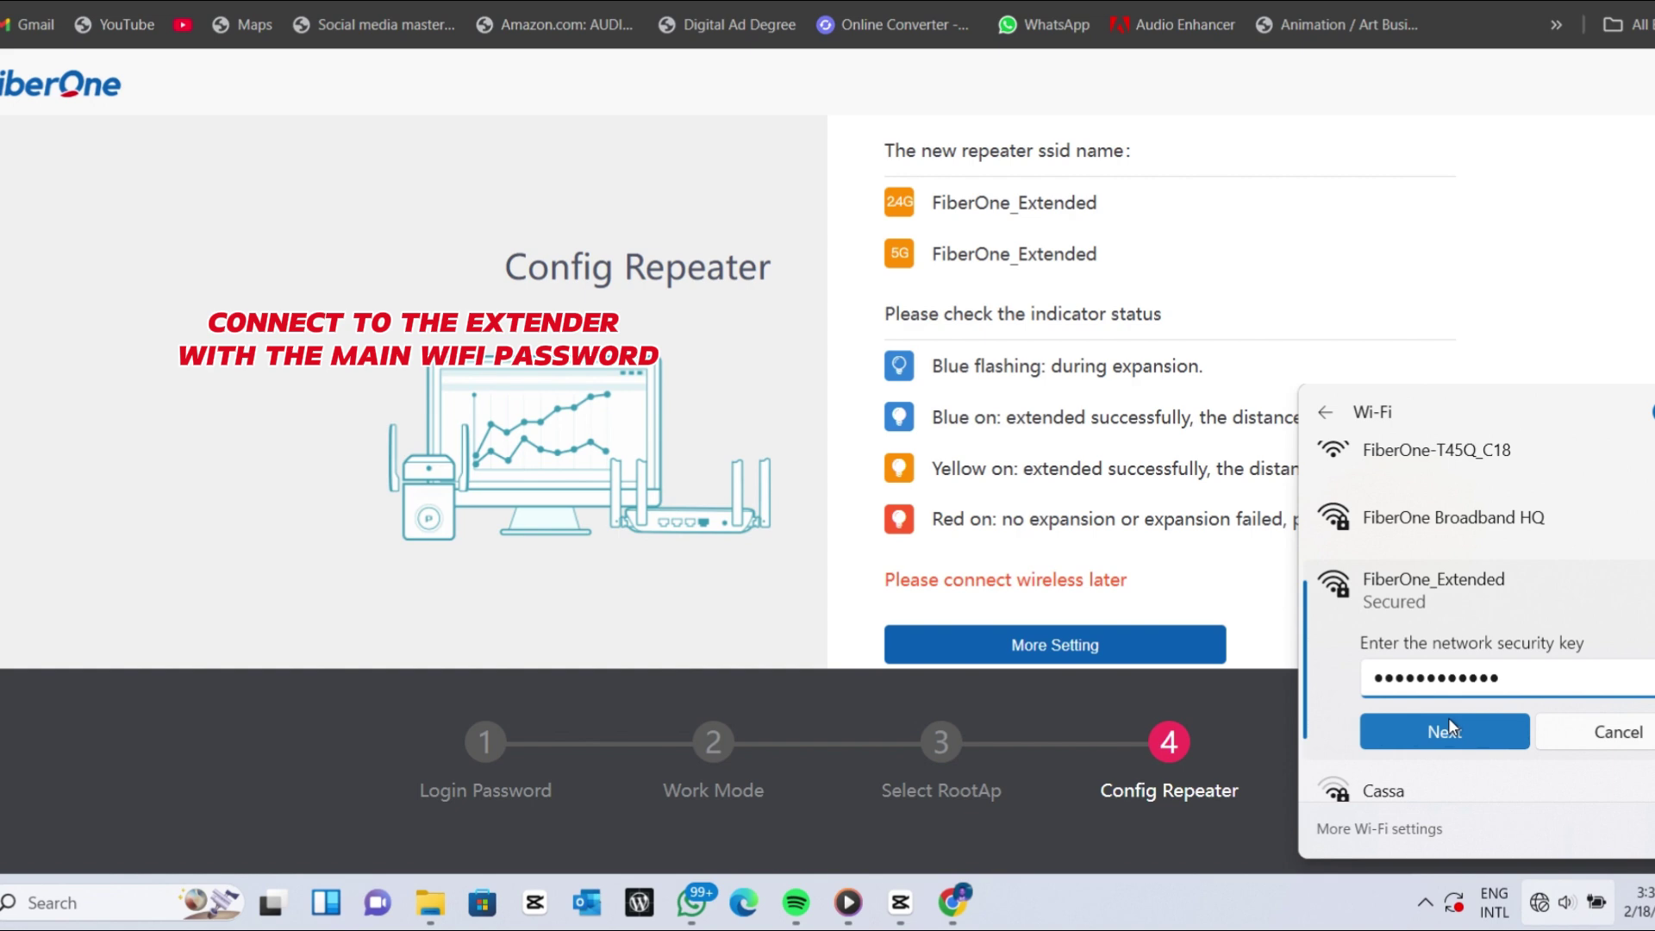
{"action": "left_click", "coordinate": [1448, 731]}
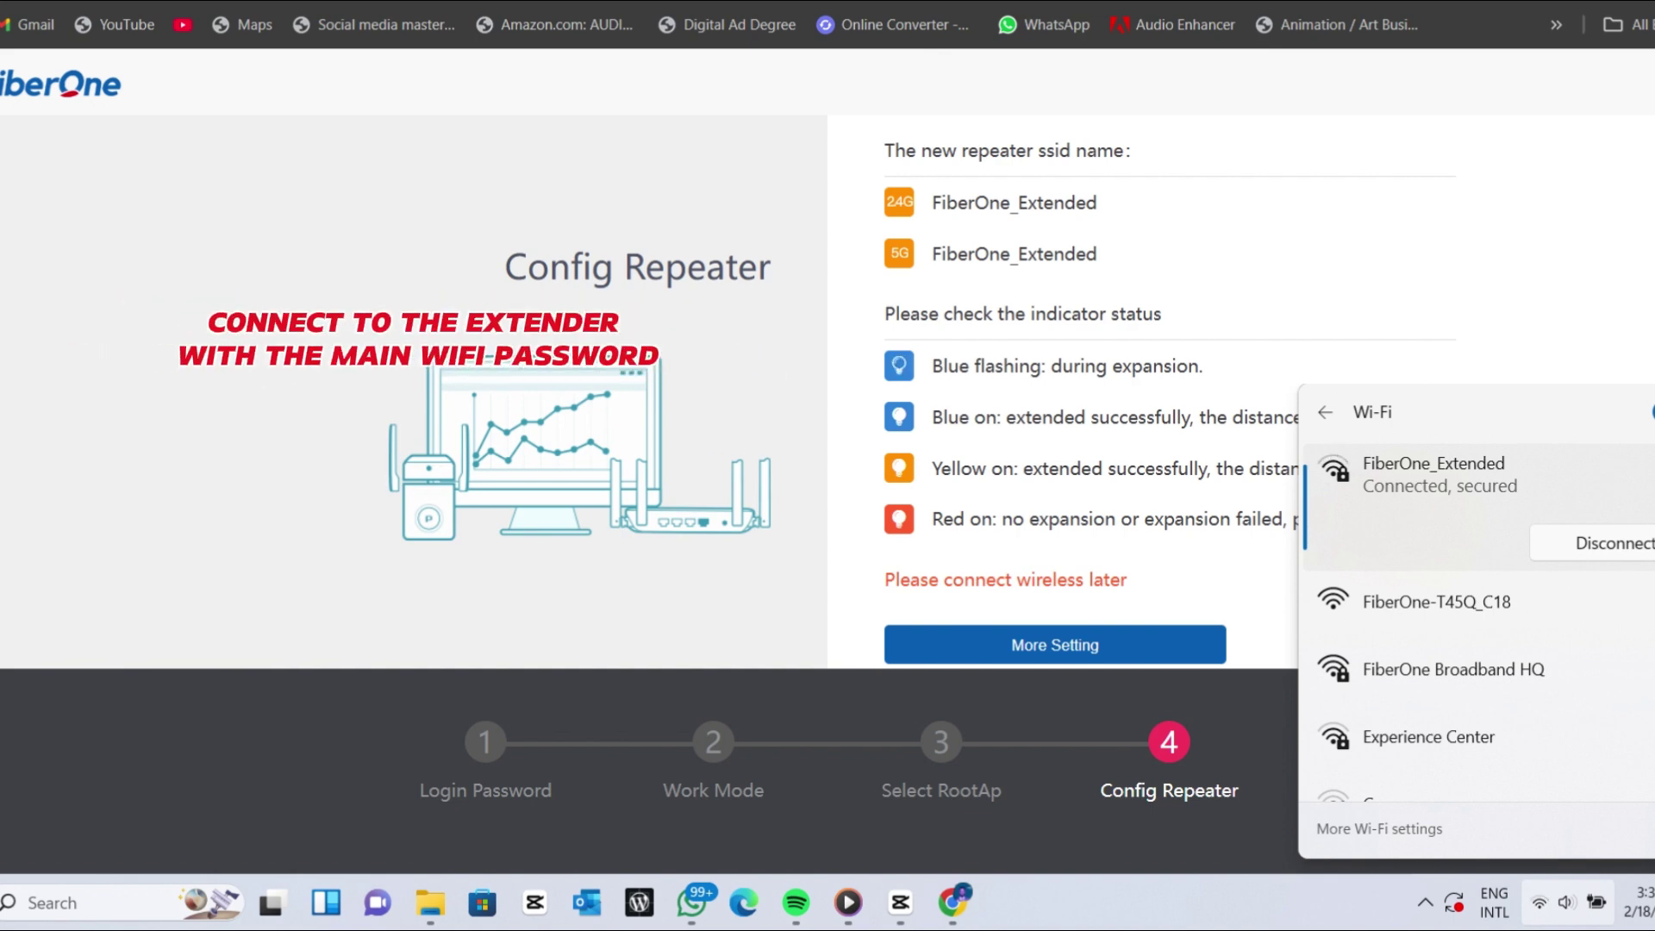
- Close the Wi-Fi panel, reload the FiberOne shop's Battery Pack page, and scroll through it
{"action": "key", "text": "Escape"}
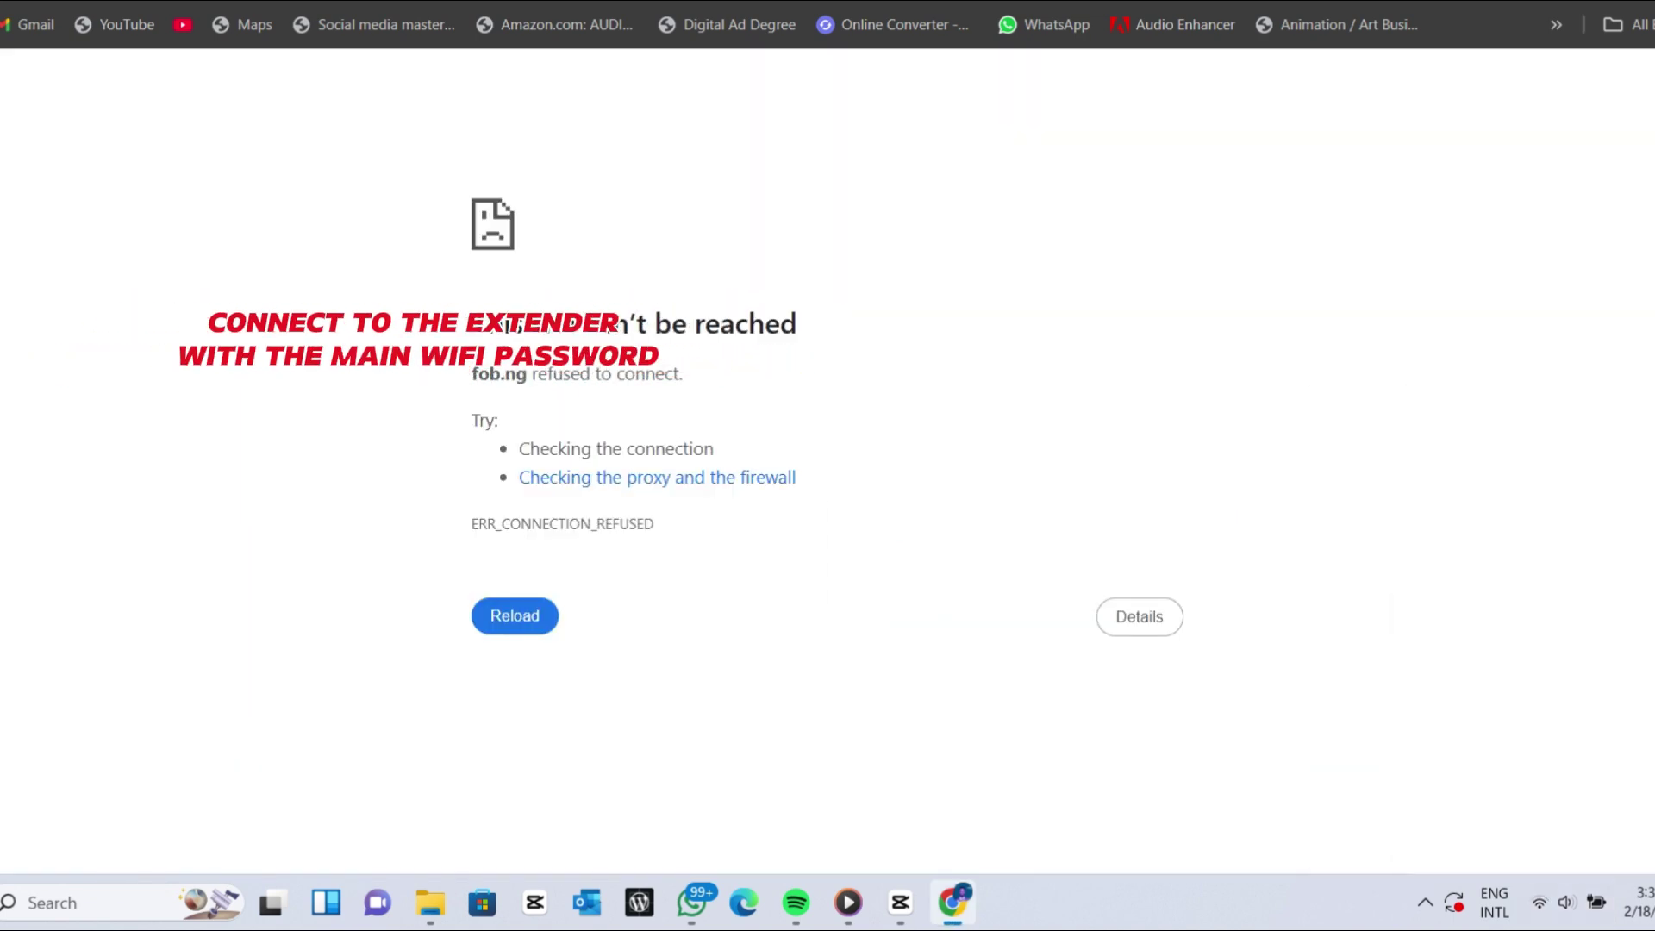
{"action": "left_click", "coordinate": [514, 617]}
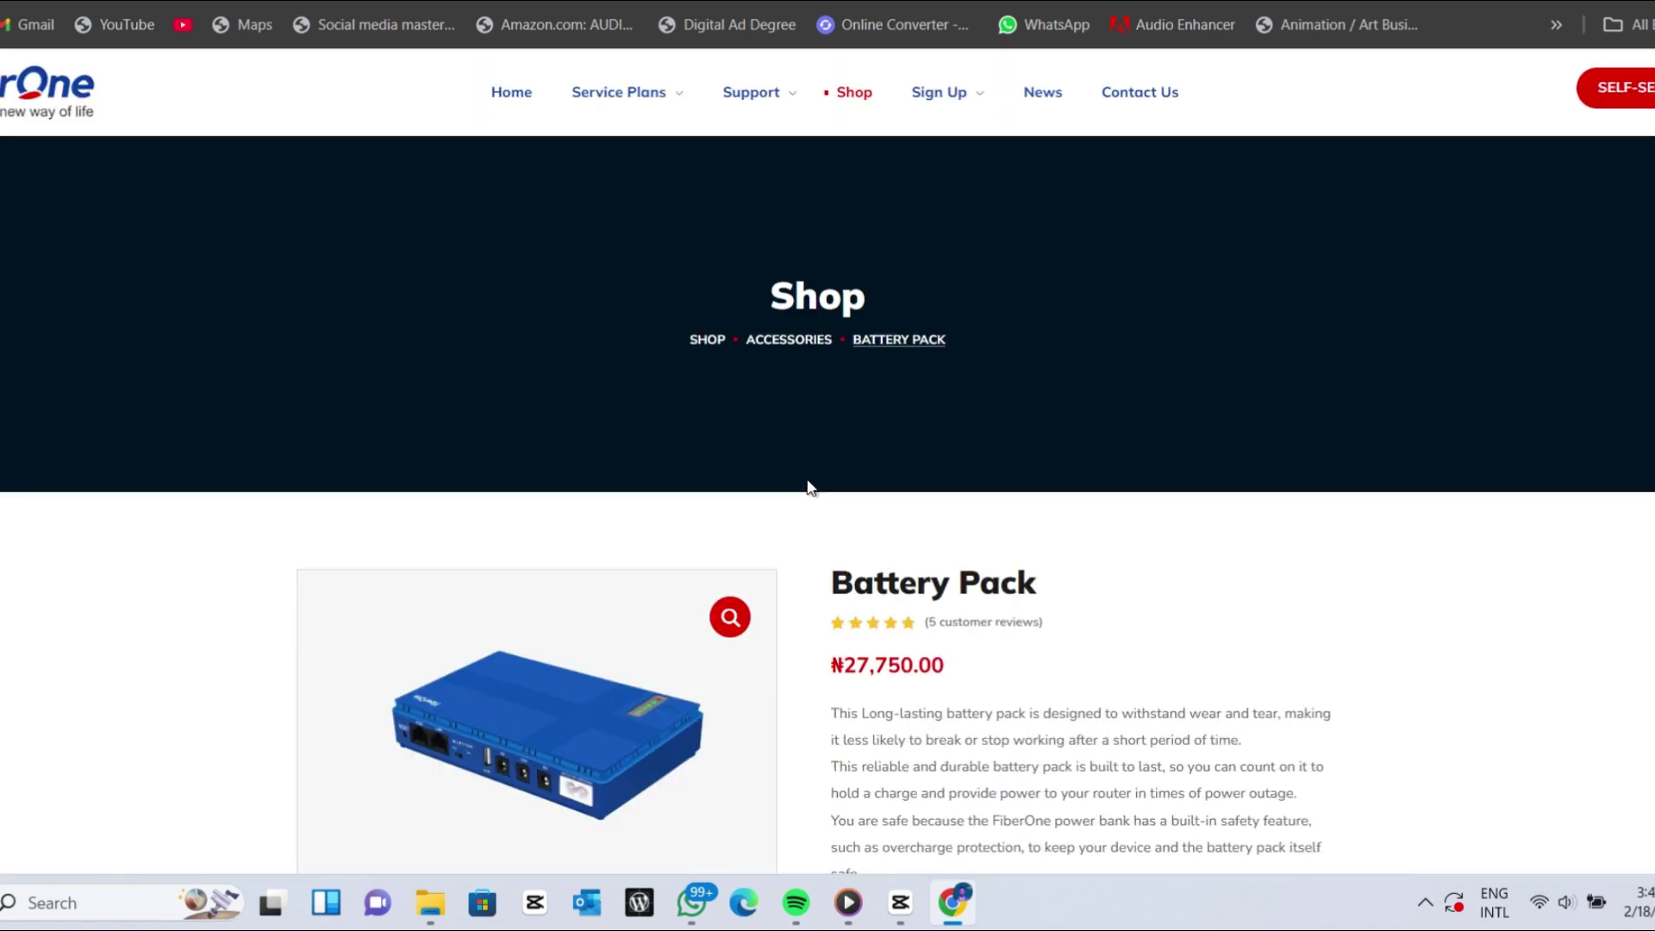
{"action": "scroll", "coordinate": [809, 487], "scroll_direction": "down", "scroll_amount": 10}
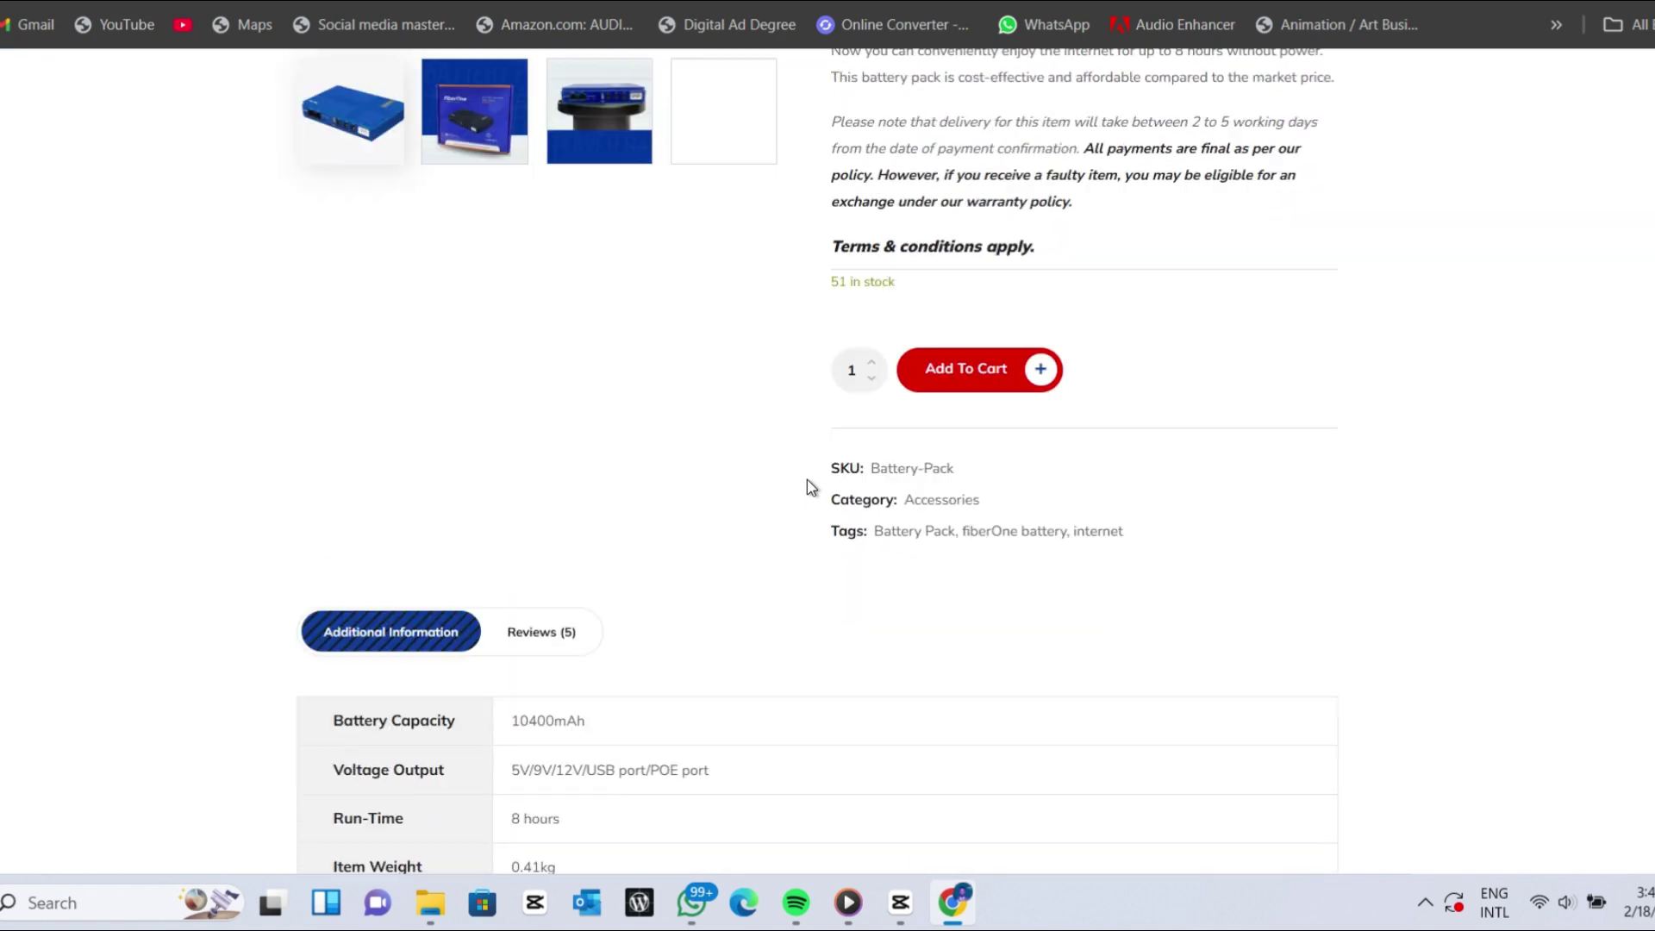
{"action": "scroll", "coordinate": [807, 479], "scroll_direction": "up", "scroll_amount": 7}
{"action": "scroll", "coordinate": [881, 549], "scroll_direction": "down", "scroll_amount": 3}
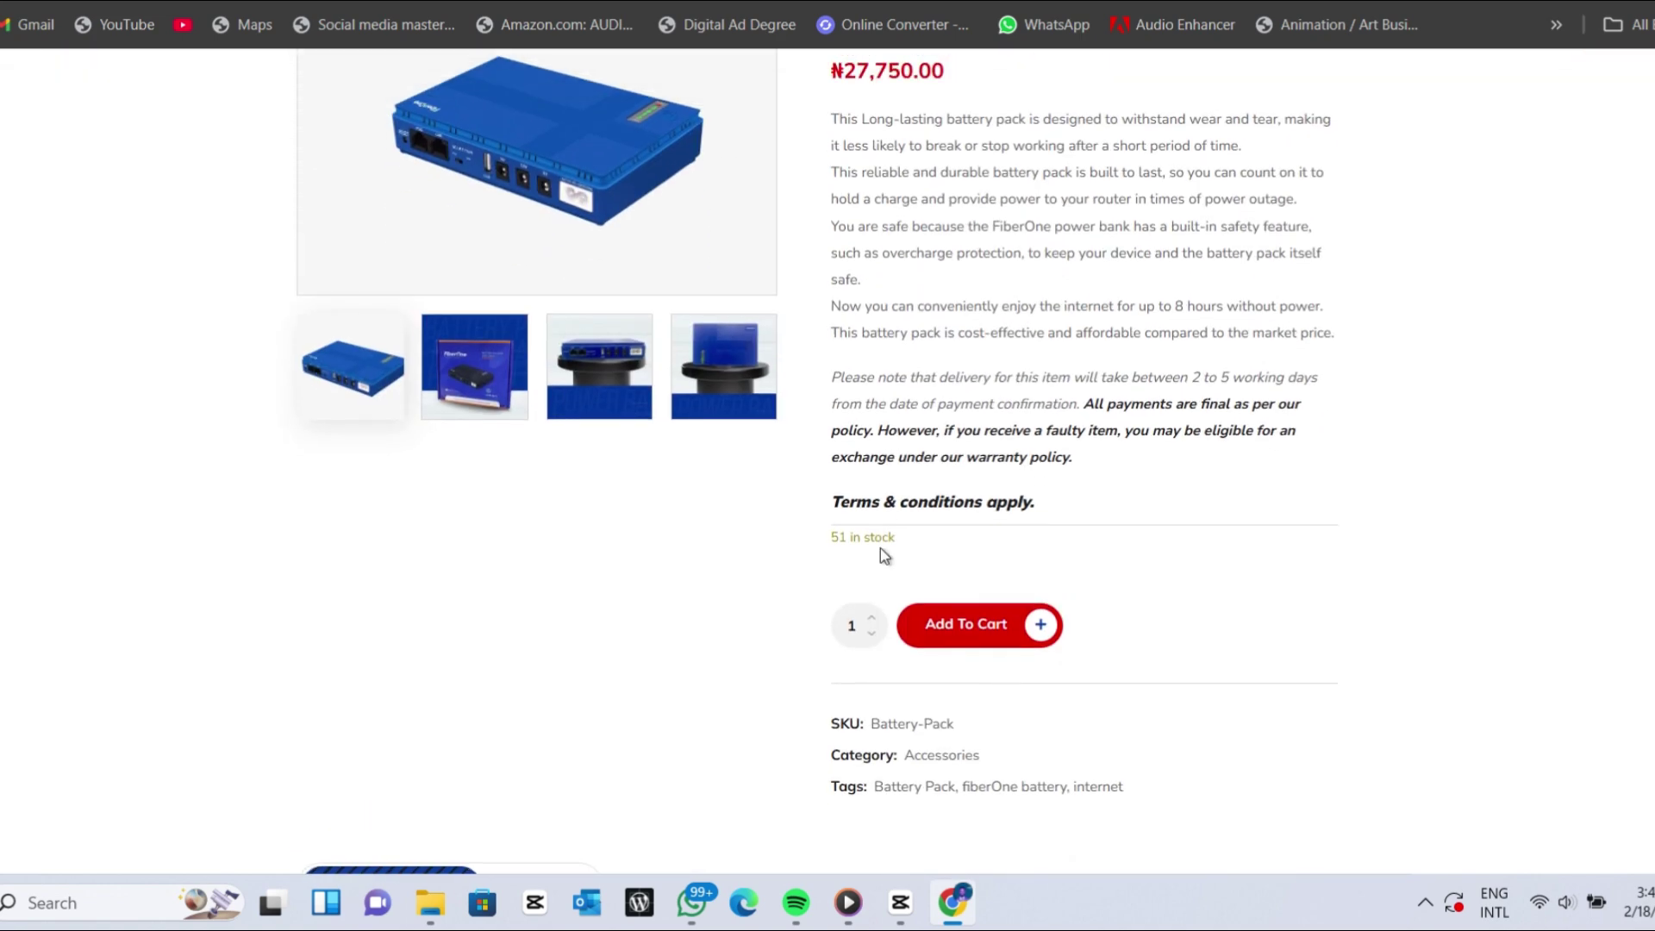
{"action": "scroll", "coordinate": [881, 548], "scroll_direction": "up", "scroll_amount": 4}
{"action": "scroll", "coordinate": [882, 548], "scroll_direction": "down", "scroll_amount": 3}
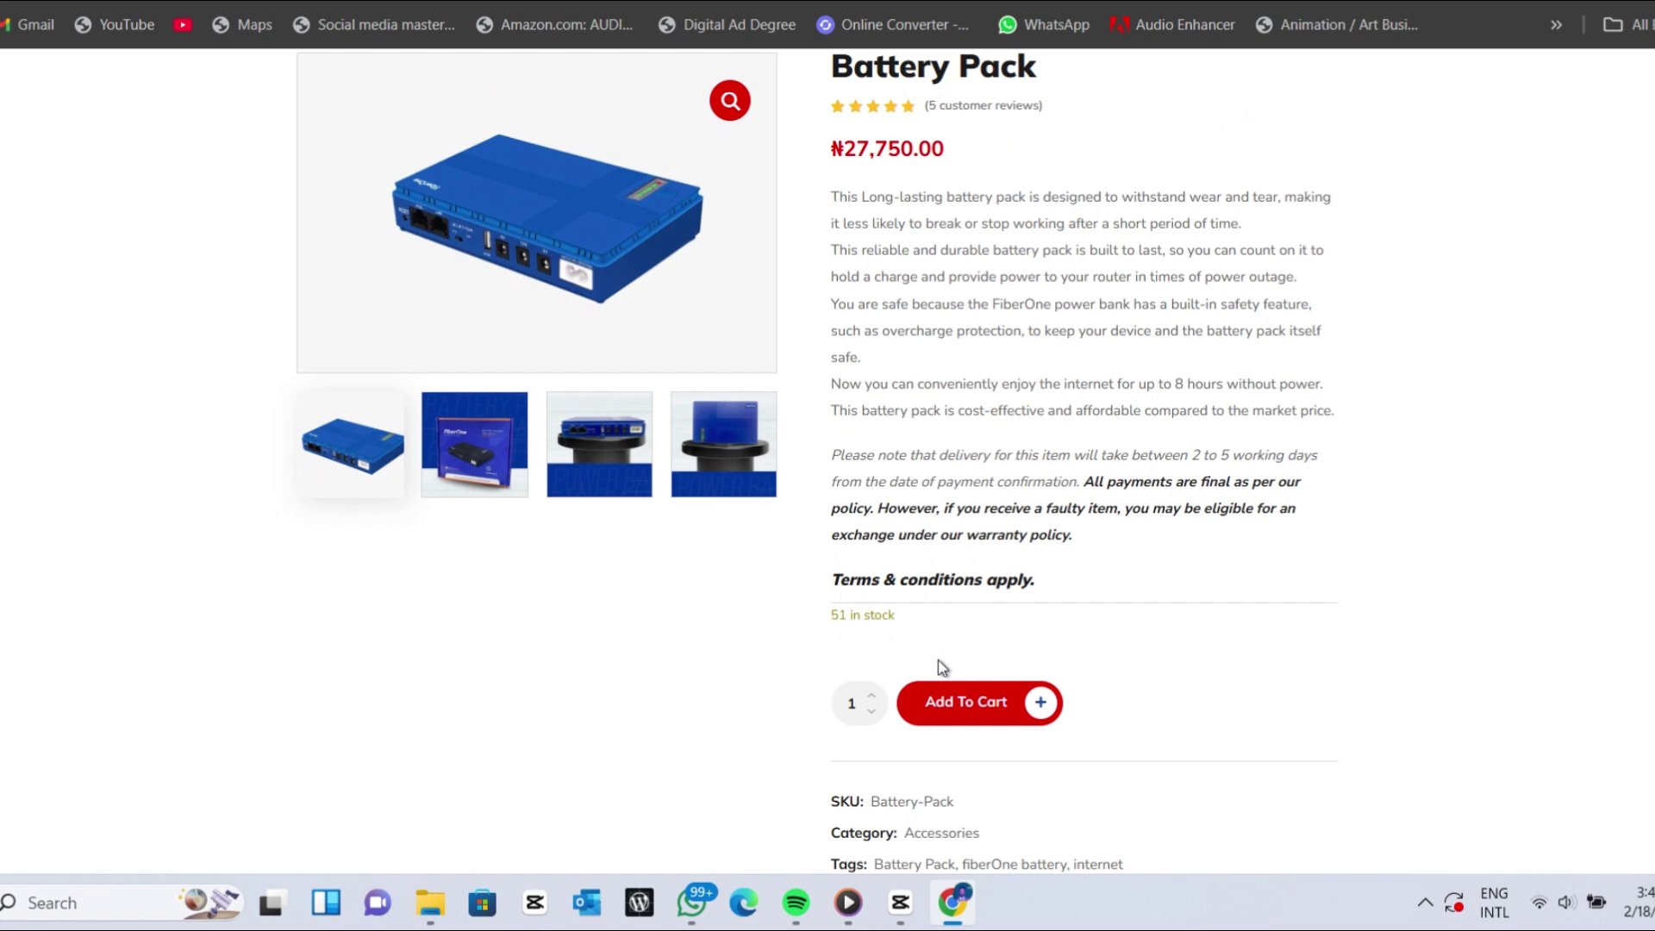
{"action": "scroll", "coordinate": [1039, 559], "scroll_direction": "up", "scroll_amount": 4}
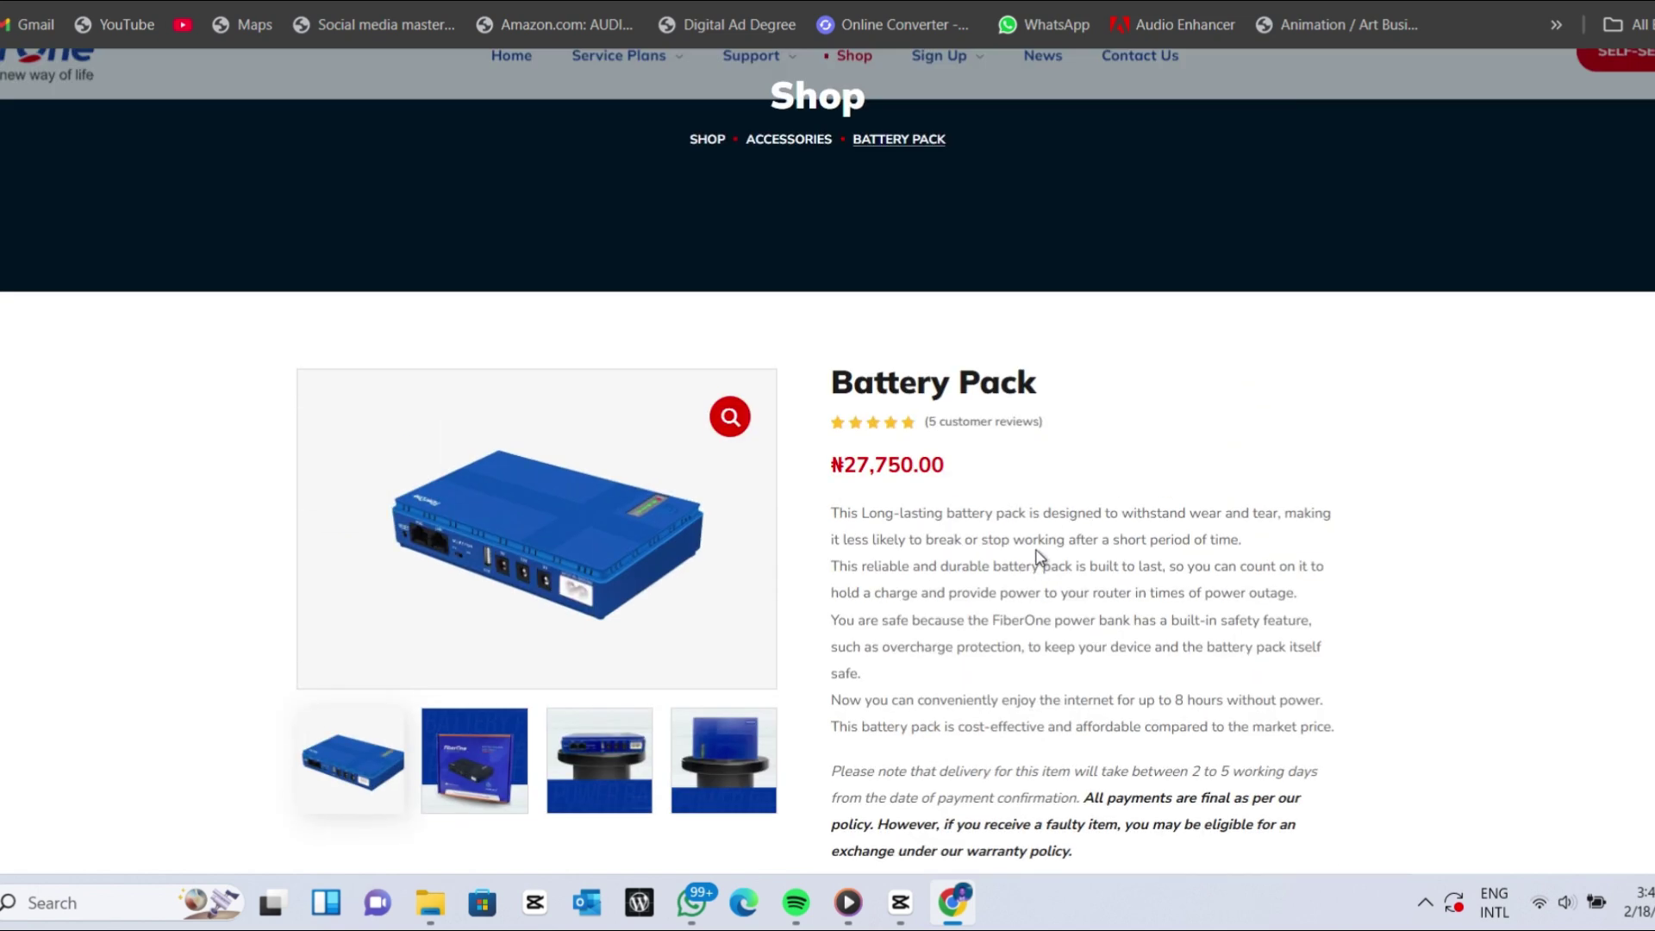
{"action": "scroll", "coordinate": [1039, 559], "scroll_direction": "up", "scroll_amount": 3}
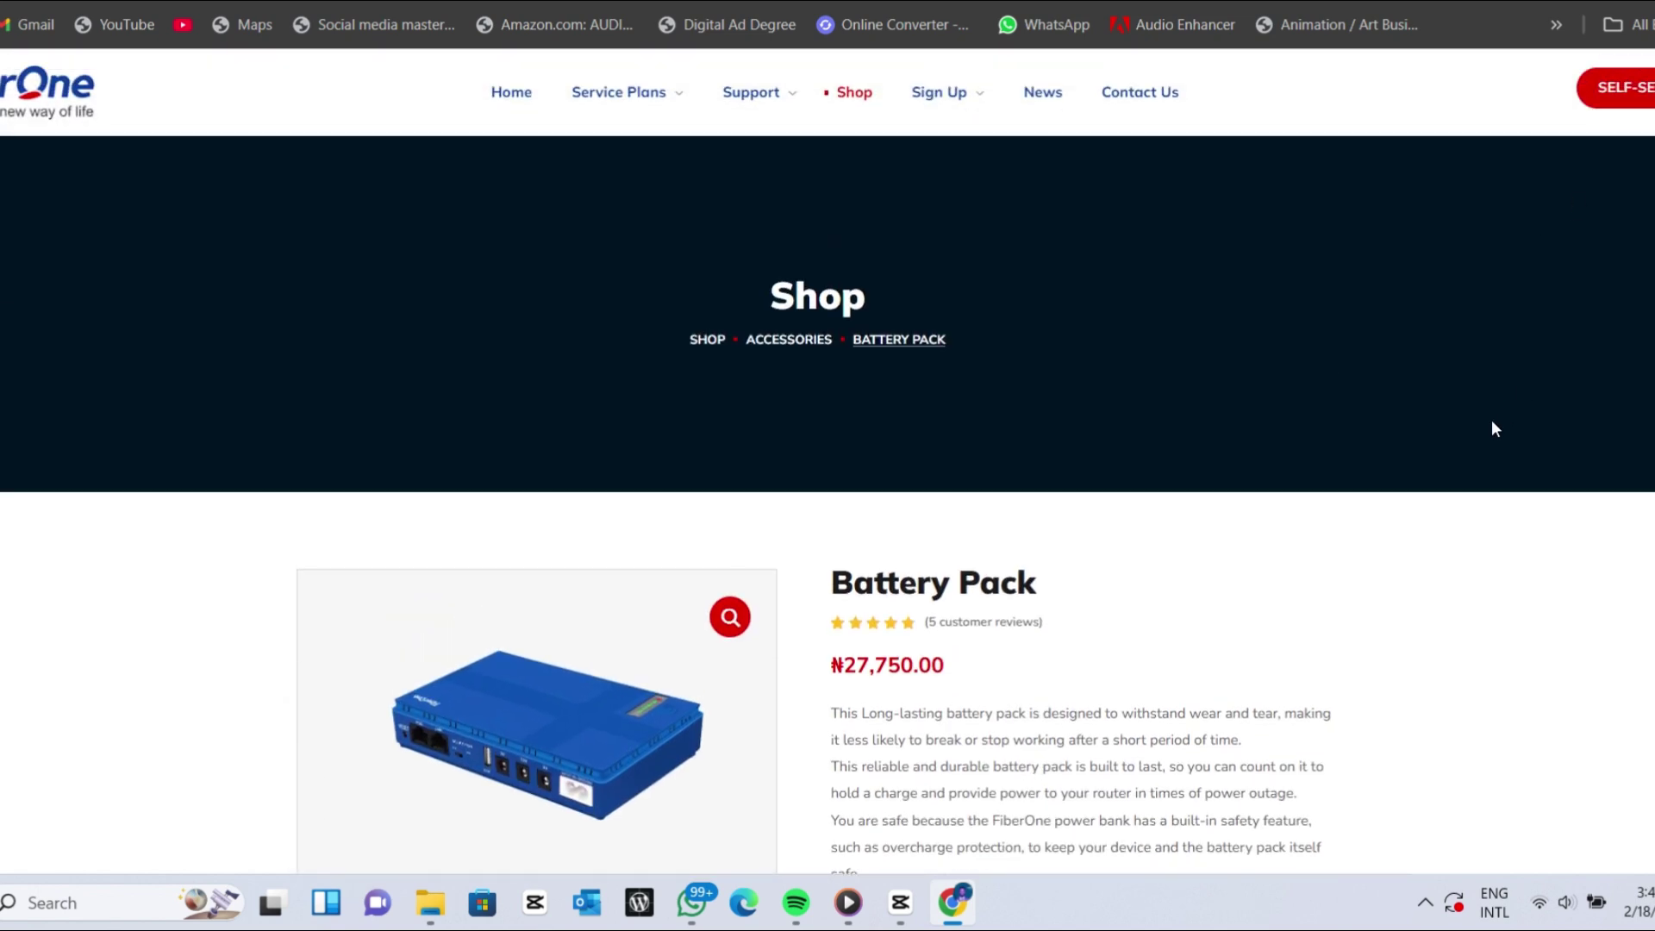
{"action": "scroll", "coordinate": [1087, 576], "scroll_direction": "down", "scroll_amount": 10}
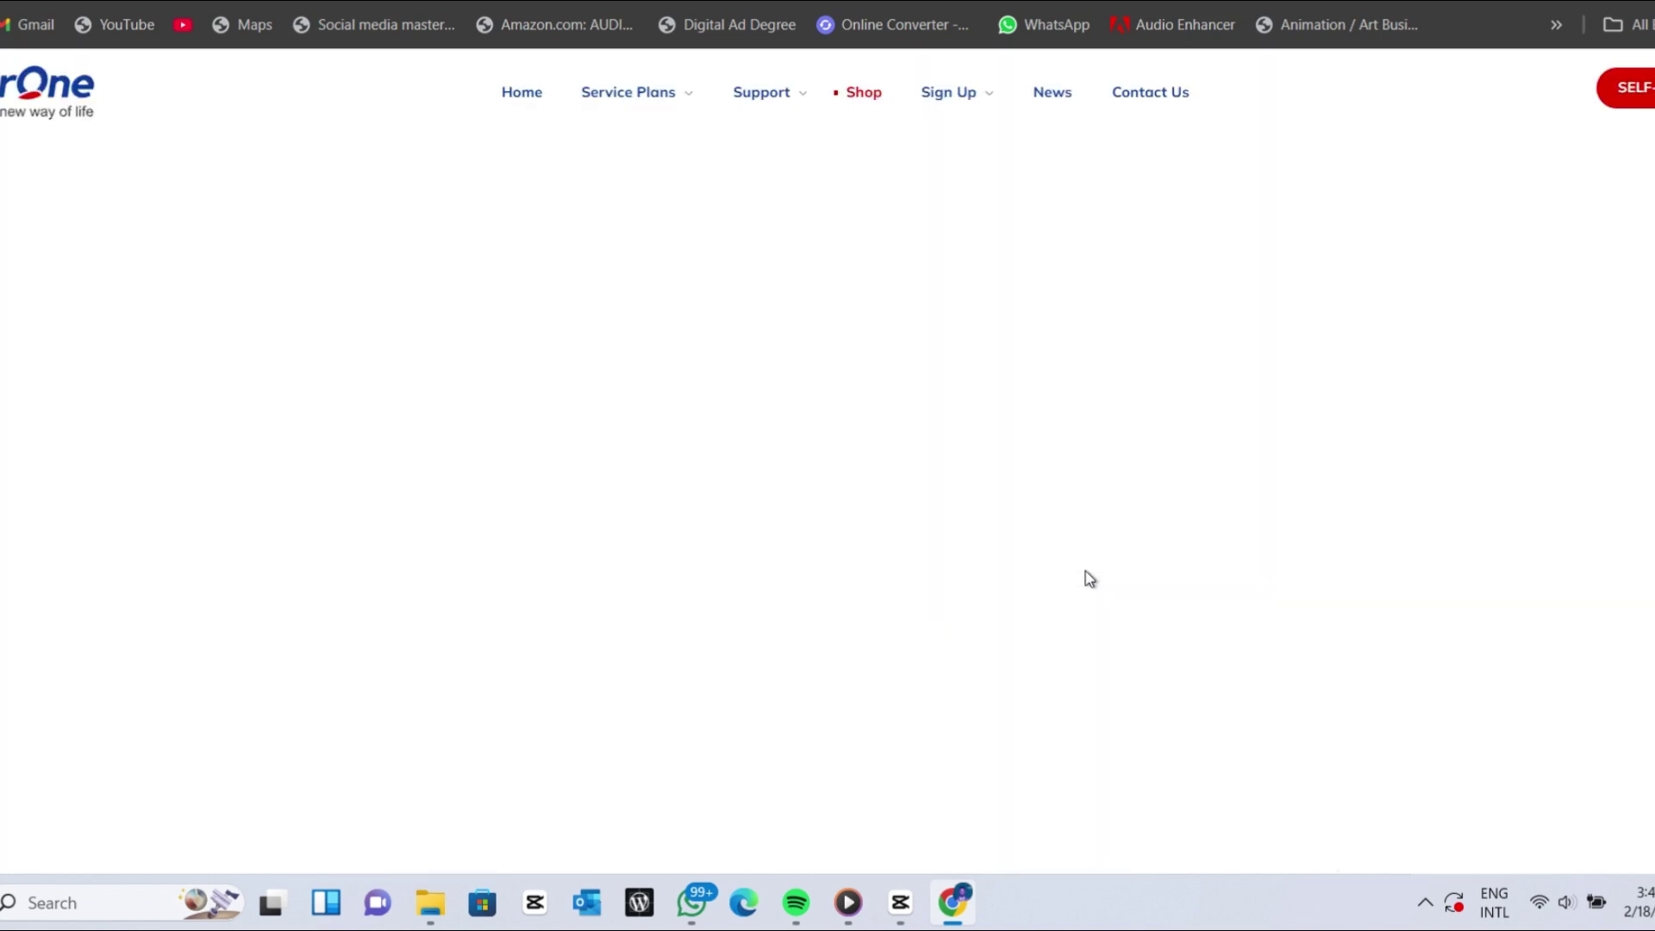
{"action": "scroll", "coordinate": [1085, 570], "scroll_direction": "down", "scroll_amount": 5}
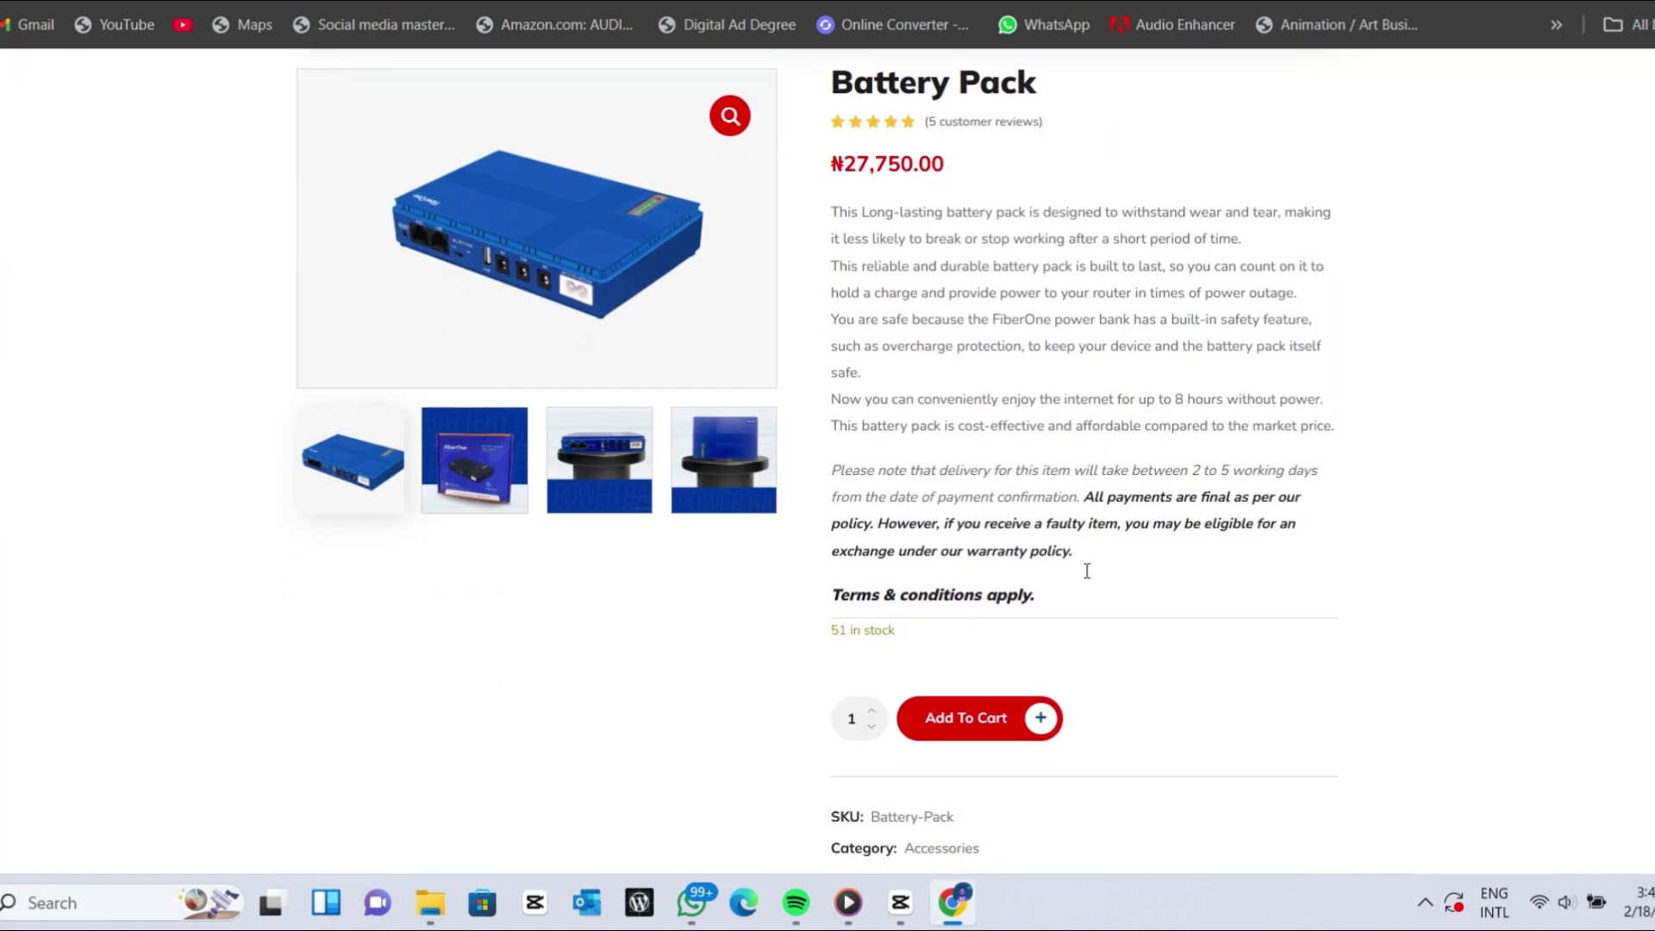
{"action": "scroll", "coordinate": [1086, 569], "scroll_direction": "down", "scroll_amount": 3}
{"action": "scroll", "coordinate": [1087, 568], "scroll_direction": "up", "scroll_amount": 7}
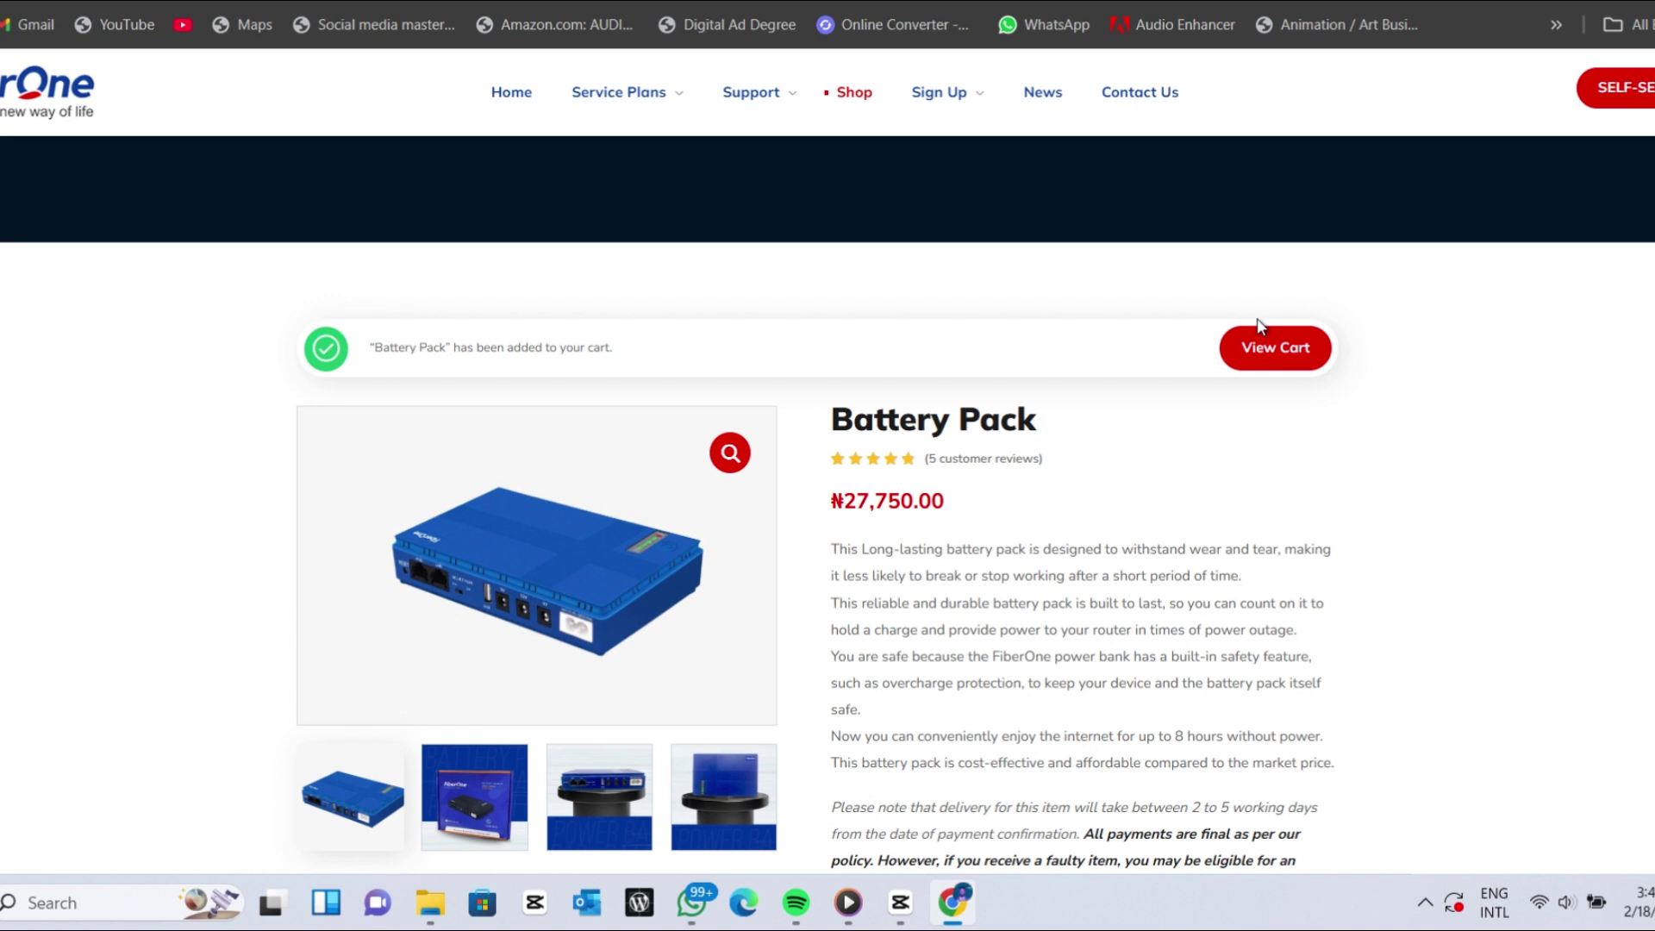